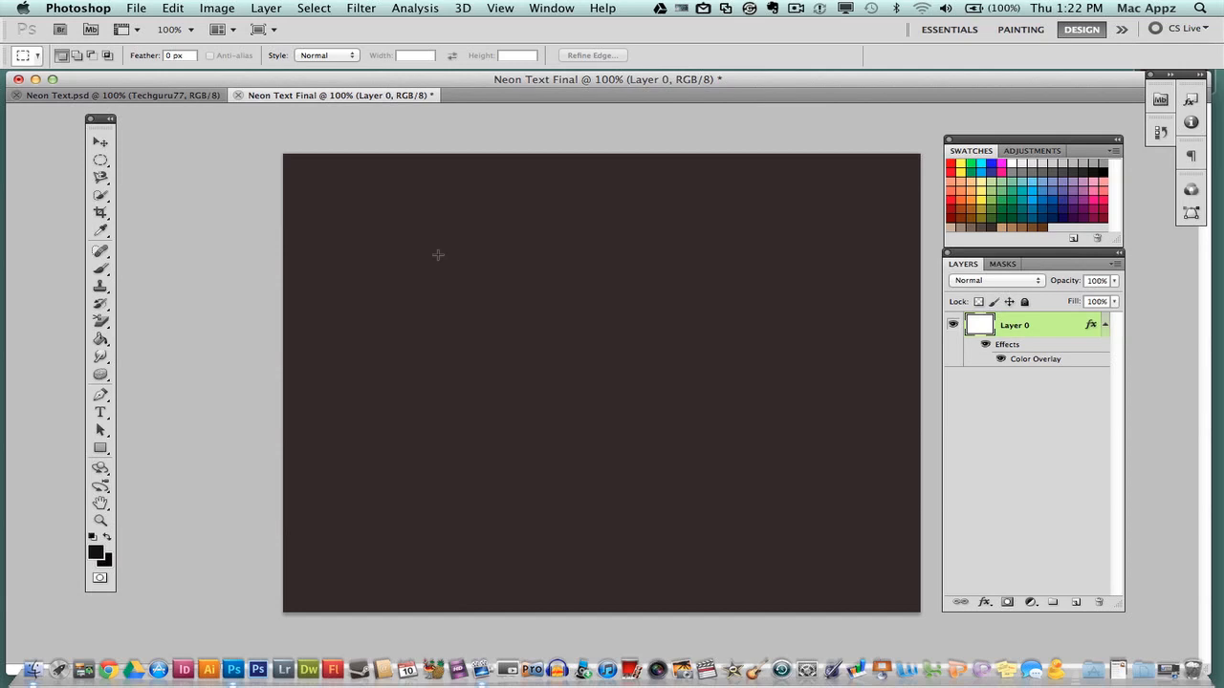
Add the text "TechGuru77" to the dark canvas and move it to the middle of the canvas.
left_click(100, 412)
left_click(466, 367)
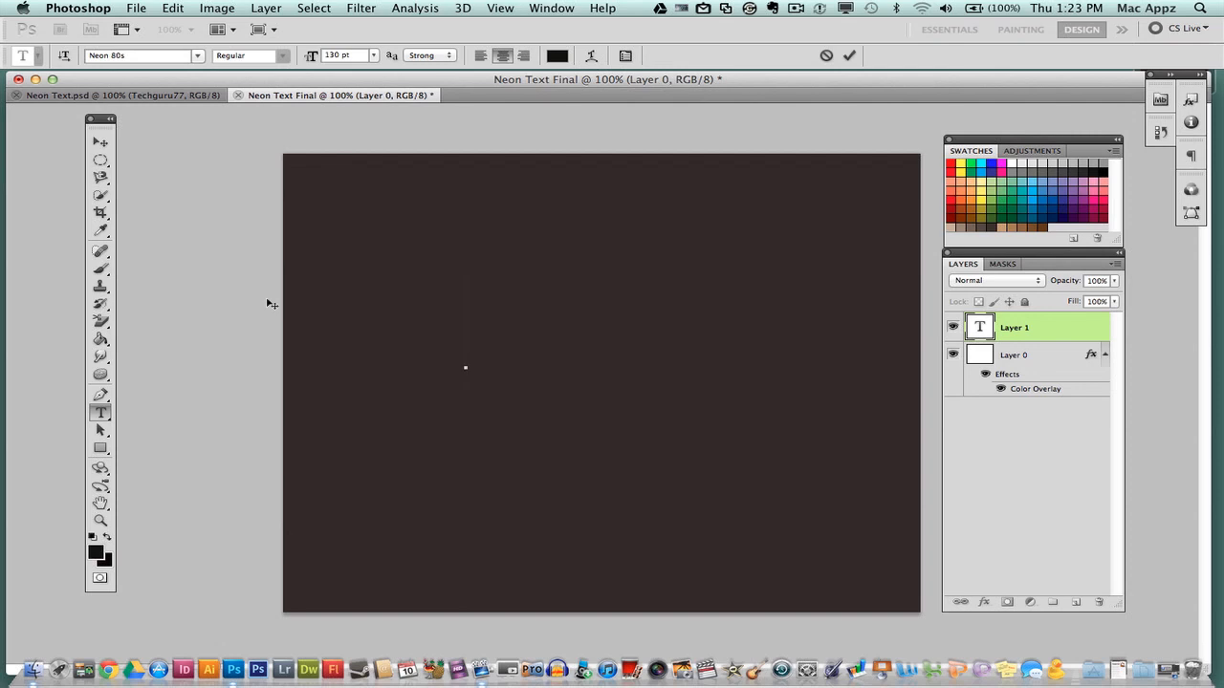
type("Tech")
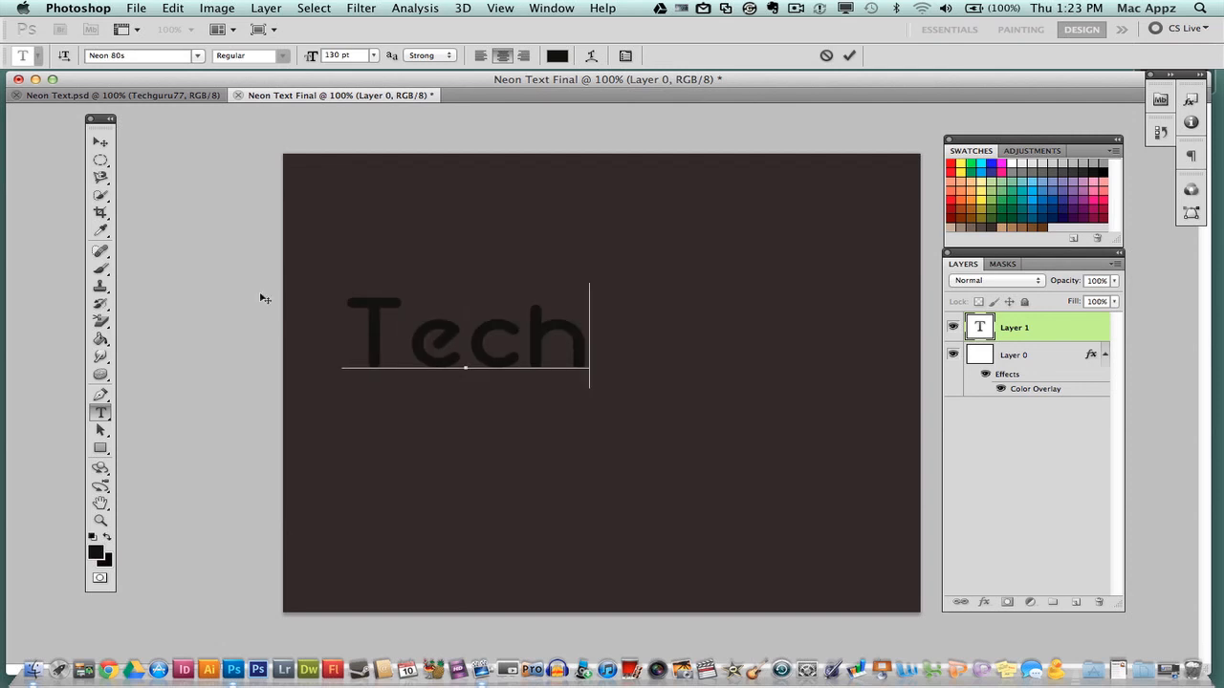
type("Guru77")
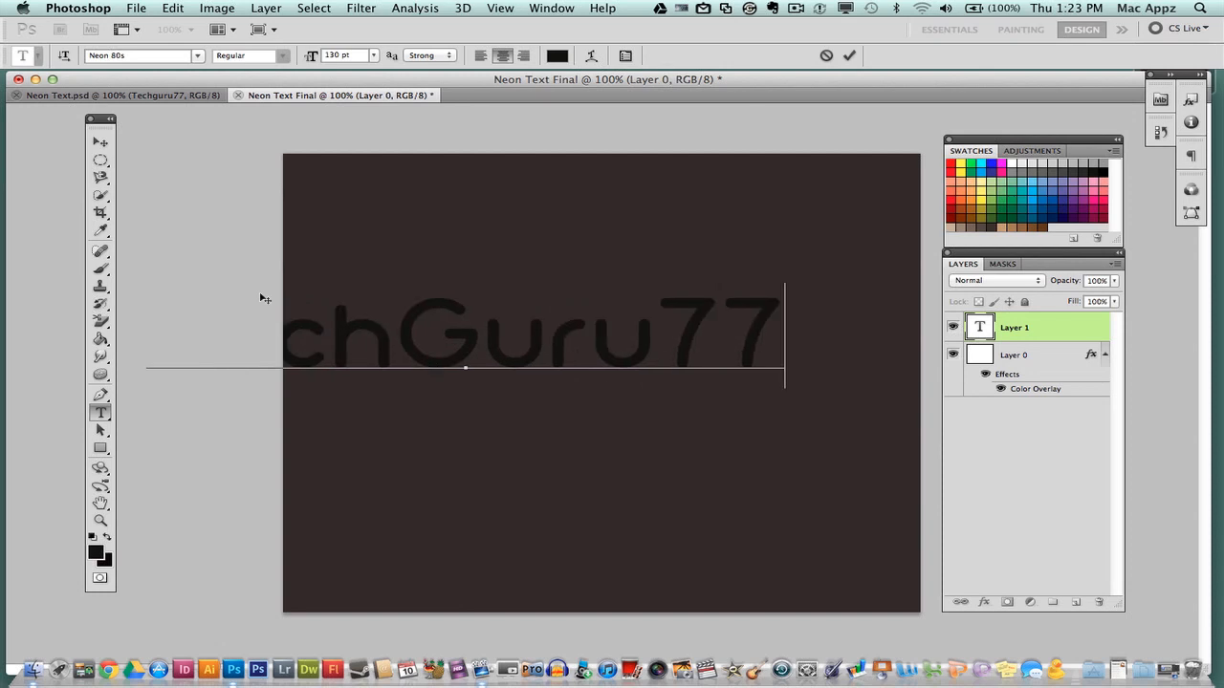
left_click(100, 141)
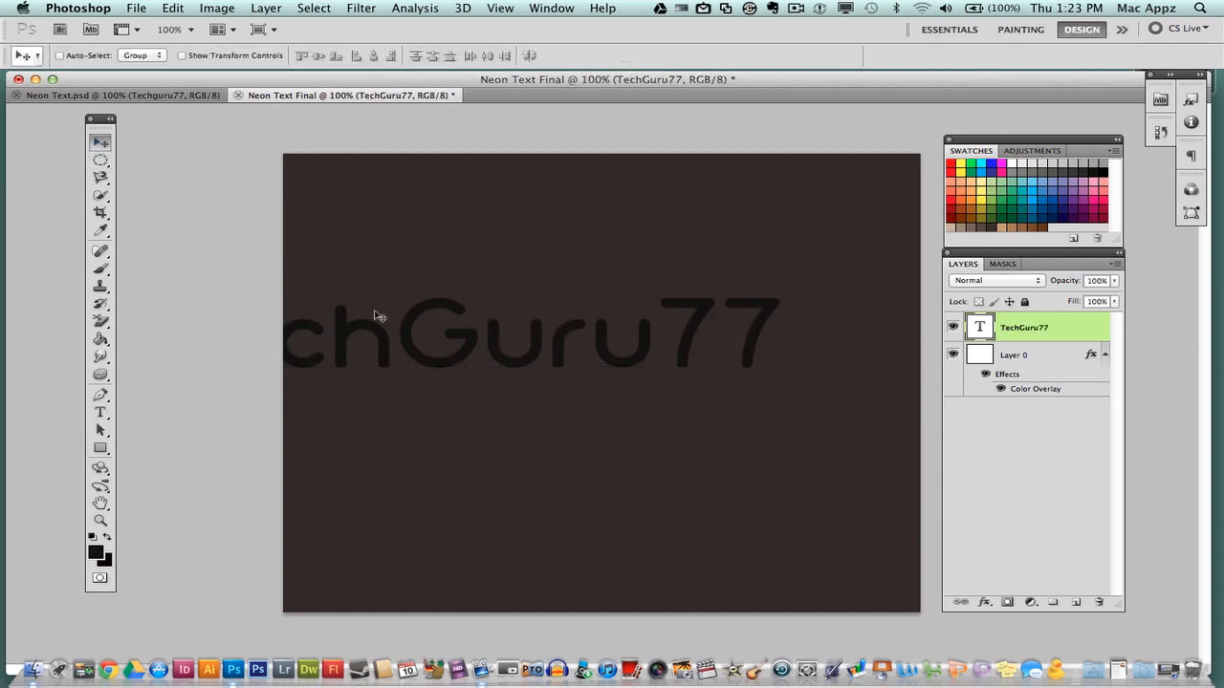
left_click_drag(395, 334, 524, 367)
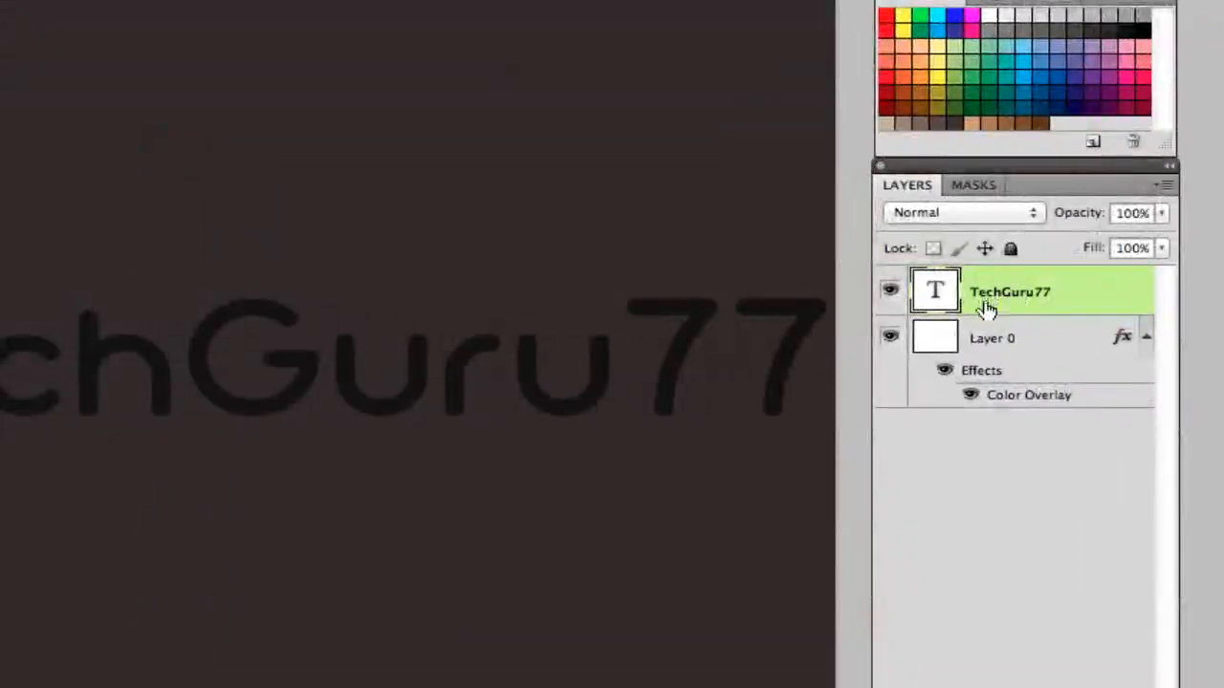
Add a Gradient Overlay to the TechGuru77 text layer with the Reflected style and a scale of 50%.
double_click(1083, 296)
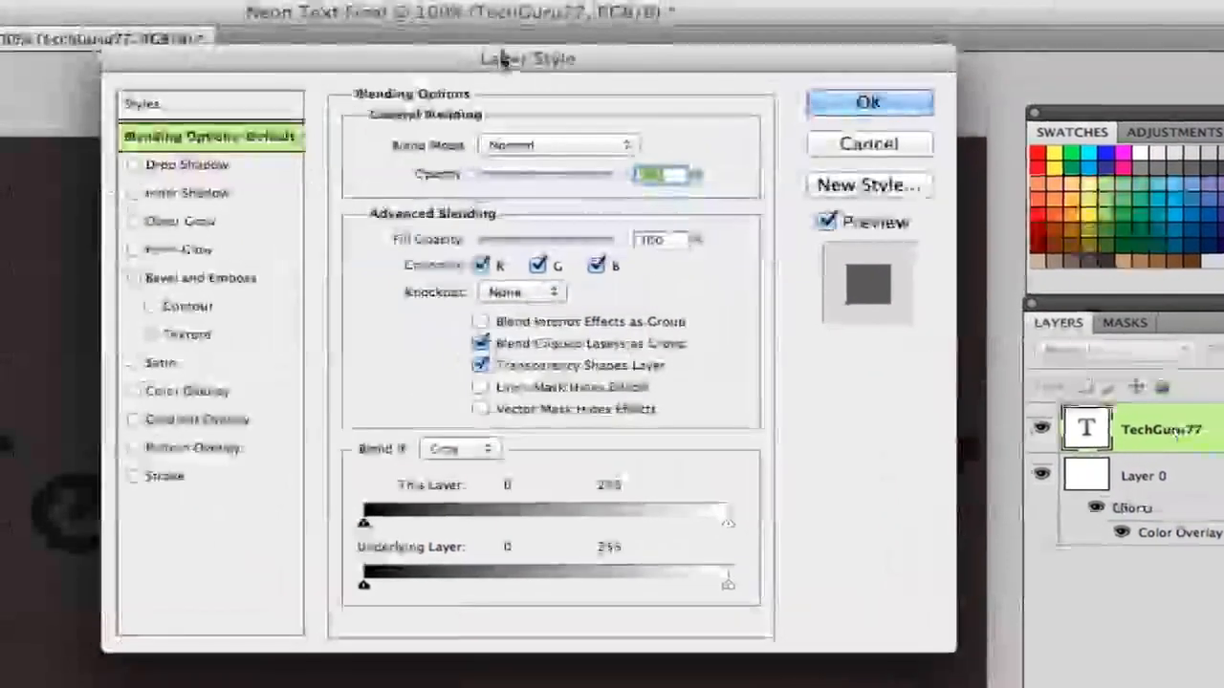
left_click_drag(446, 8, 445, 85)
left_click_drag(504, 141, 504, 155)
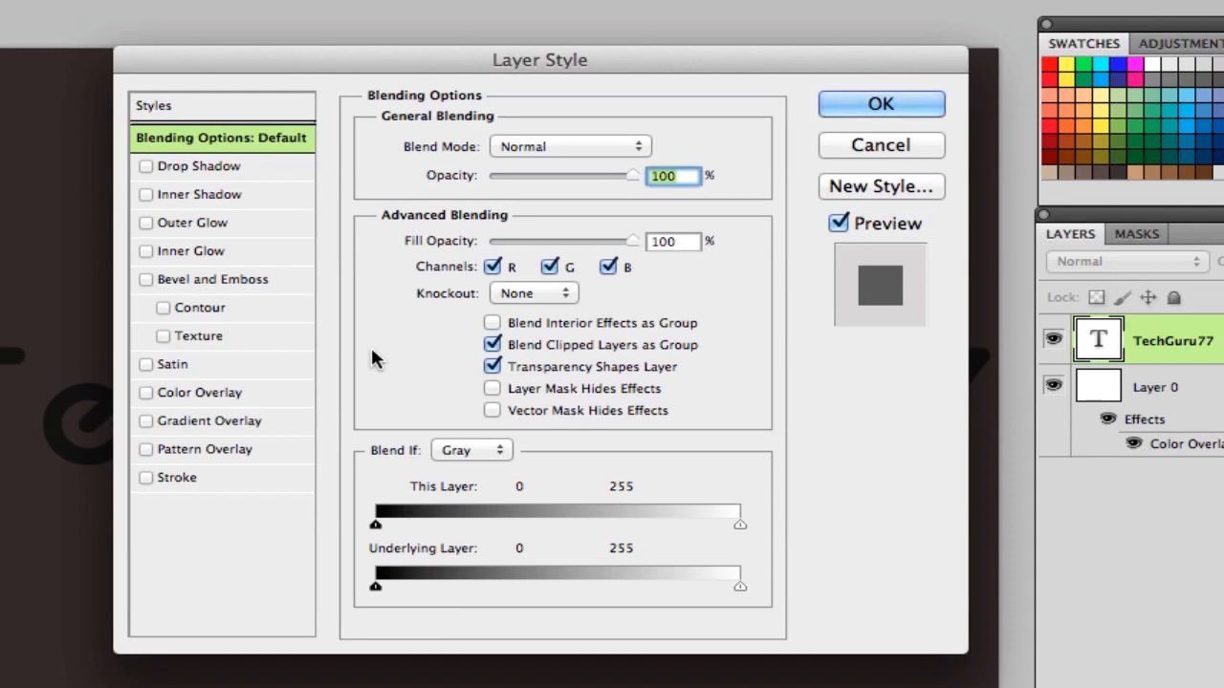
left_click(218, 423)
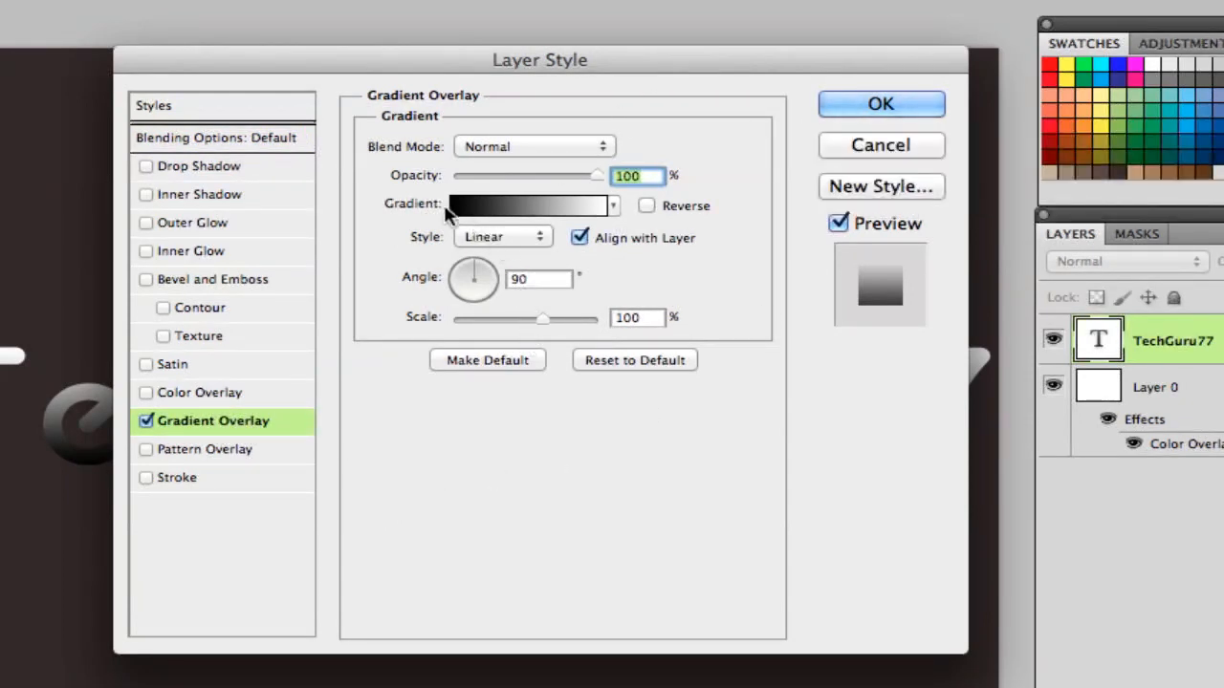
left_click(492, 238)
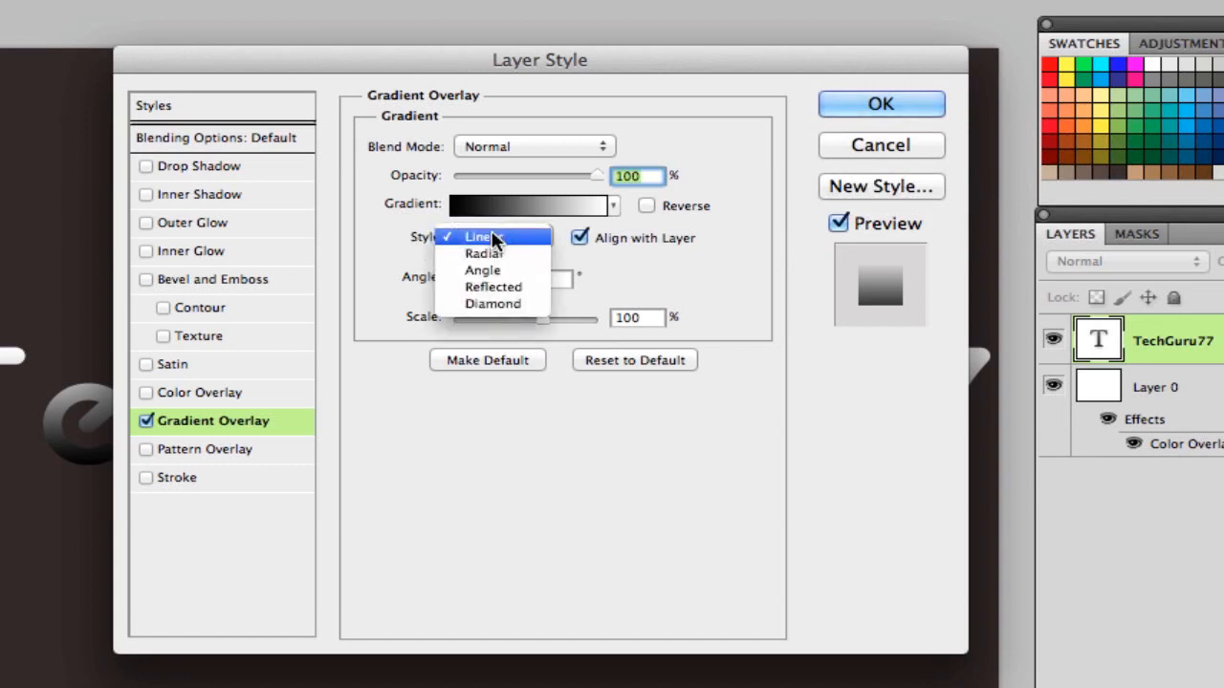
left_click(494, 287)
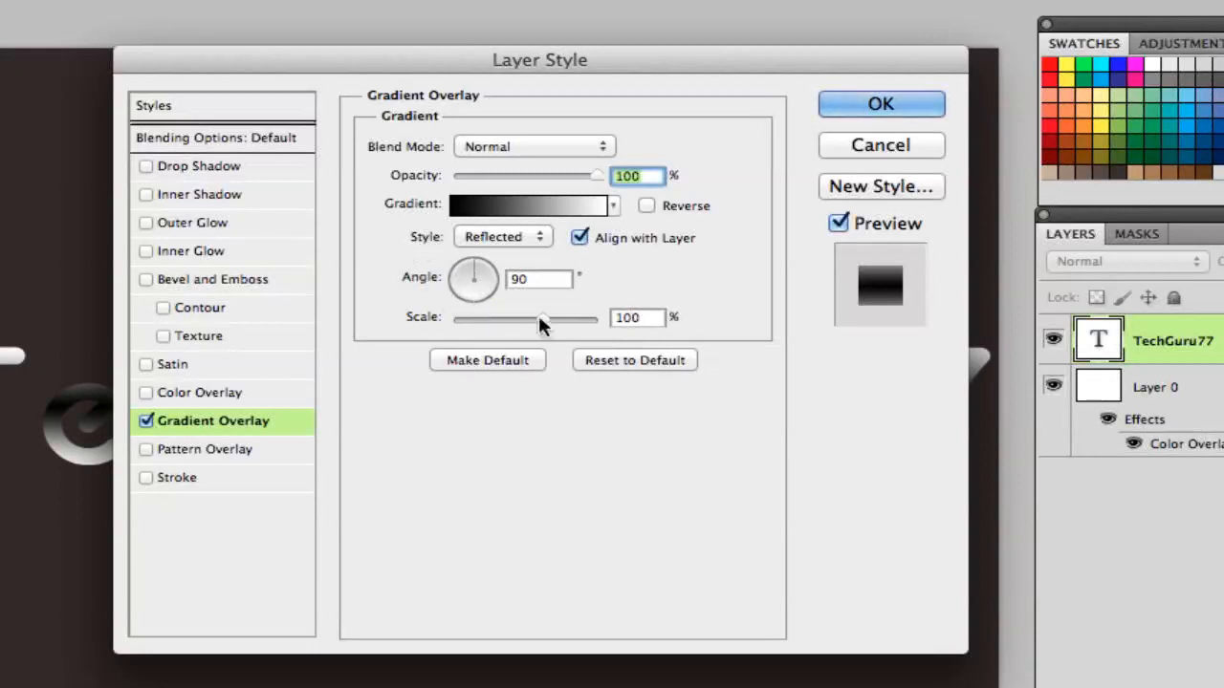
double_click(624, 316)
type("50")
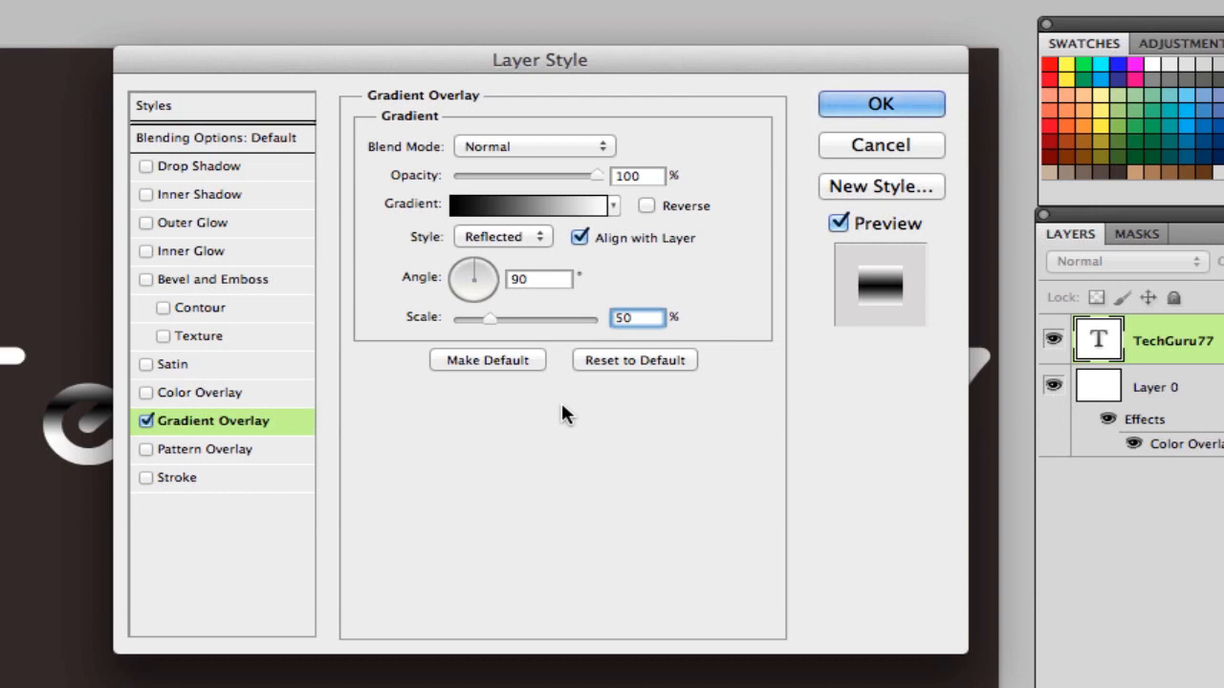
Recolour the overlay gradient from hot pink at the start stop to light coral red at the end stop.
left_click(506, 211)
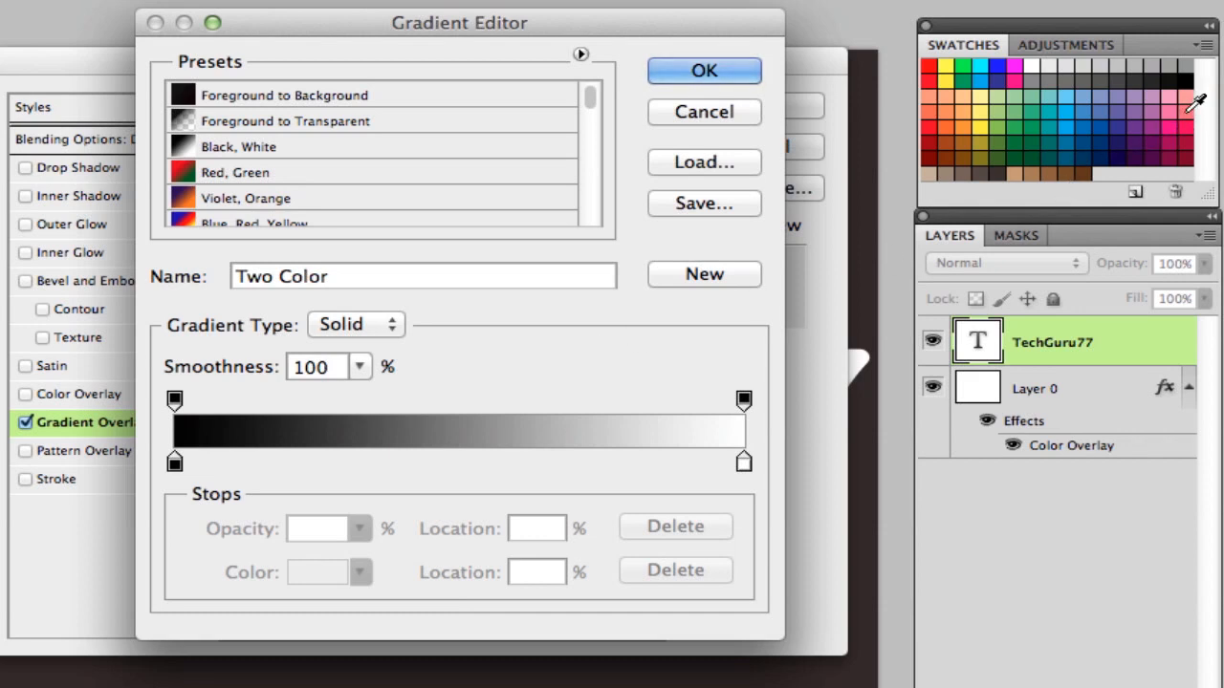
left_click(744, 463)
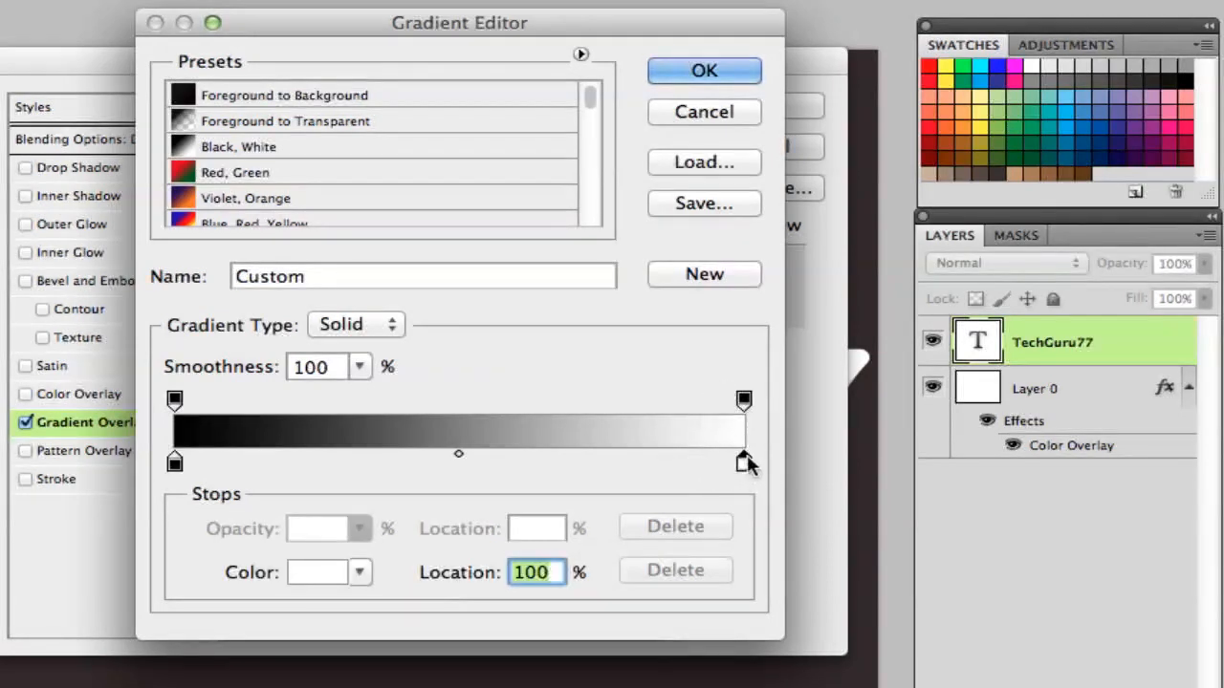
left_click(1180, 111)
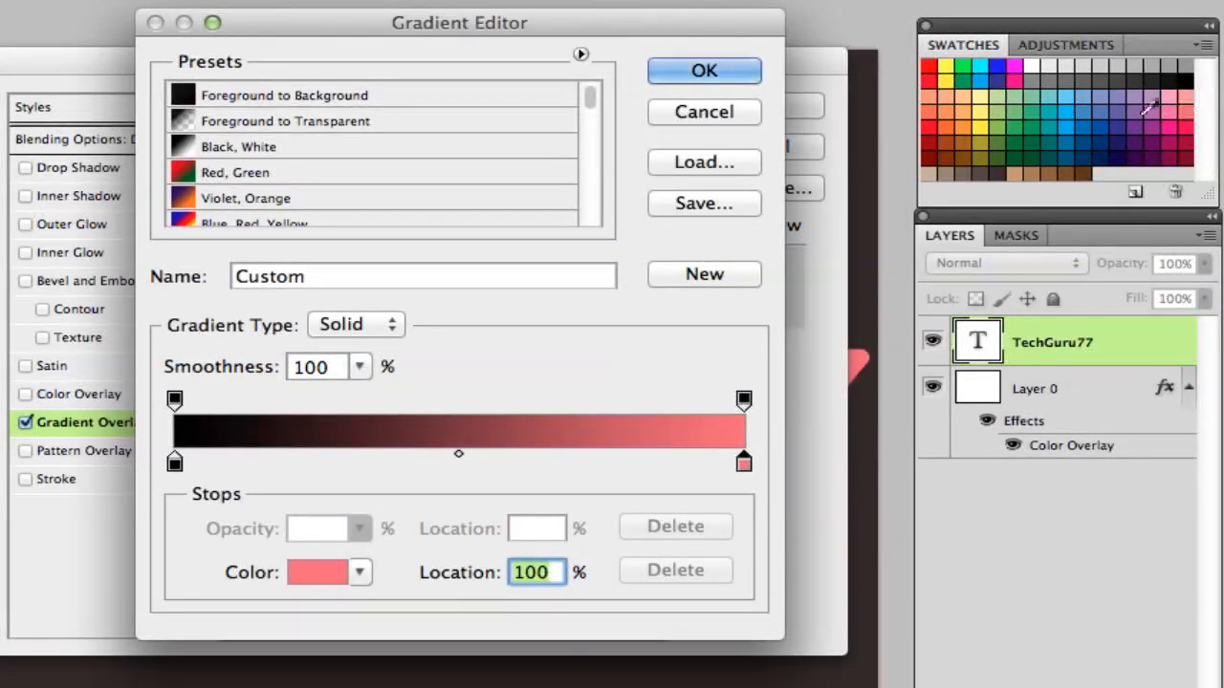
left_click(174, 464)
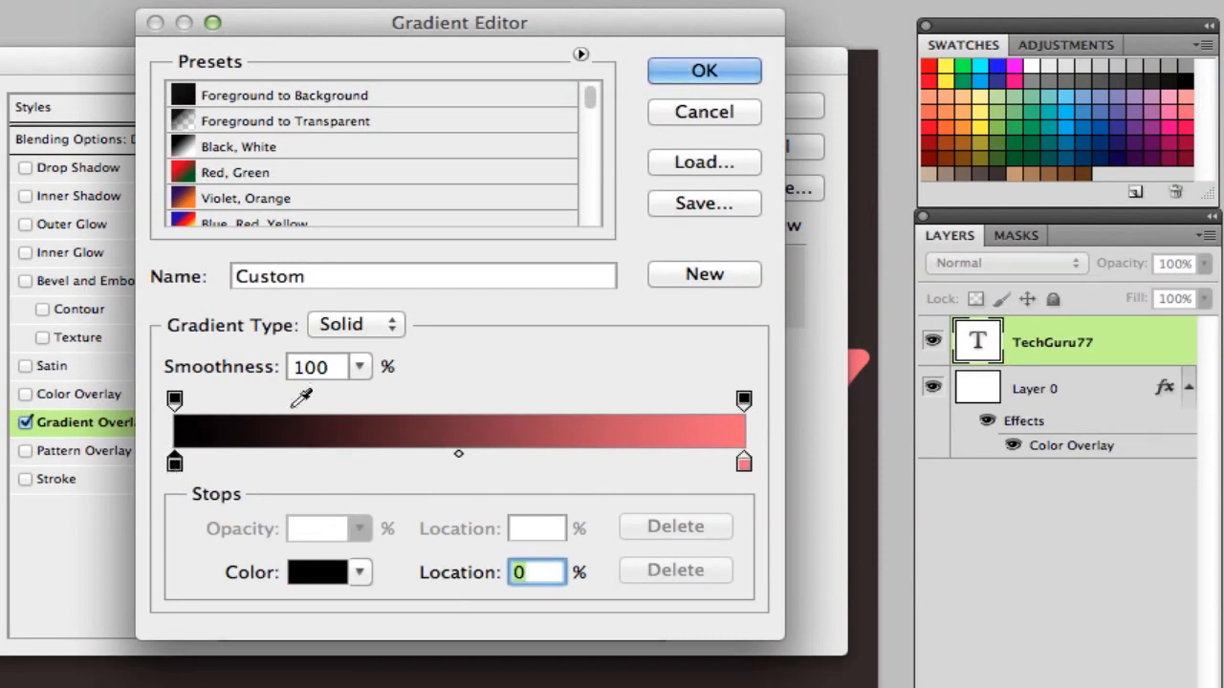
left_click(1176, 122)
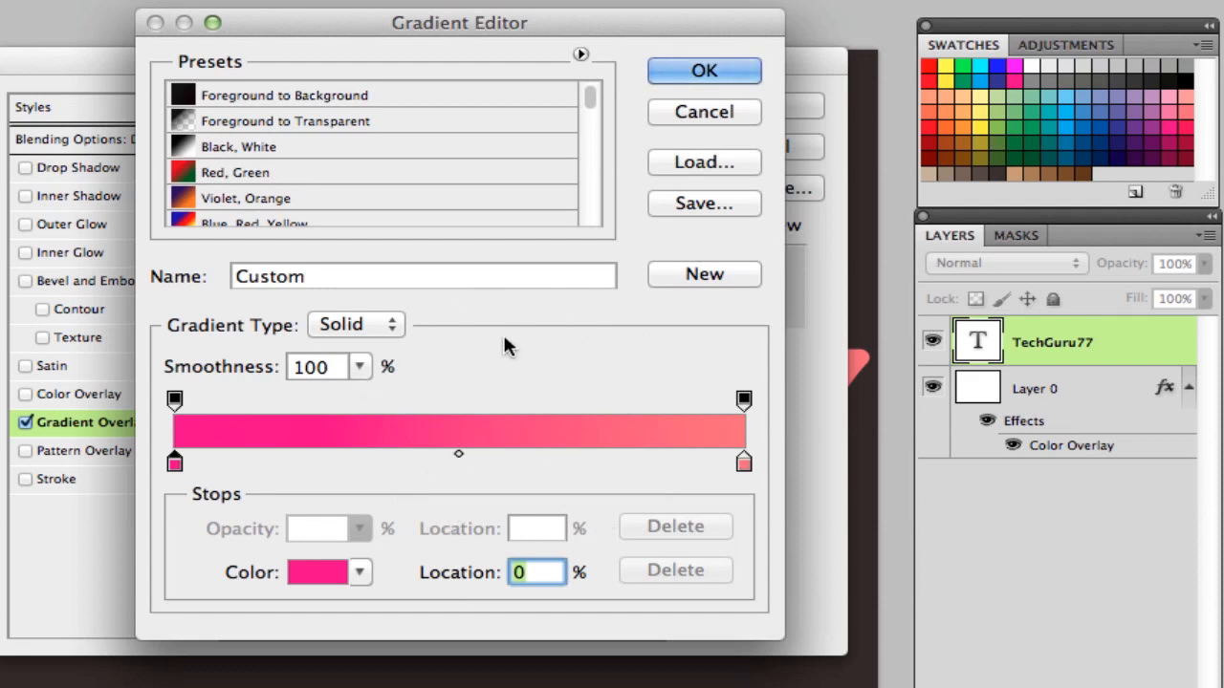
left_click(704, 72)
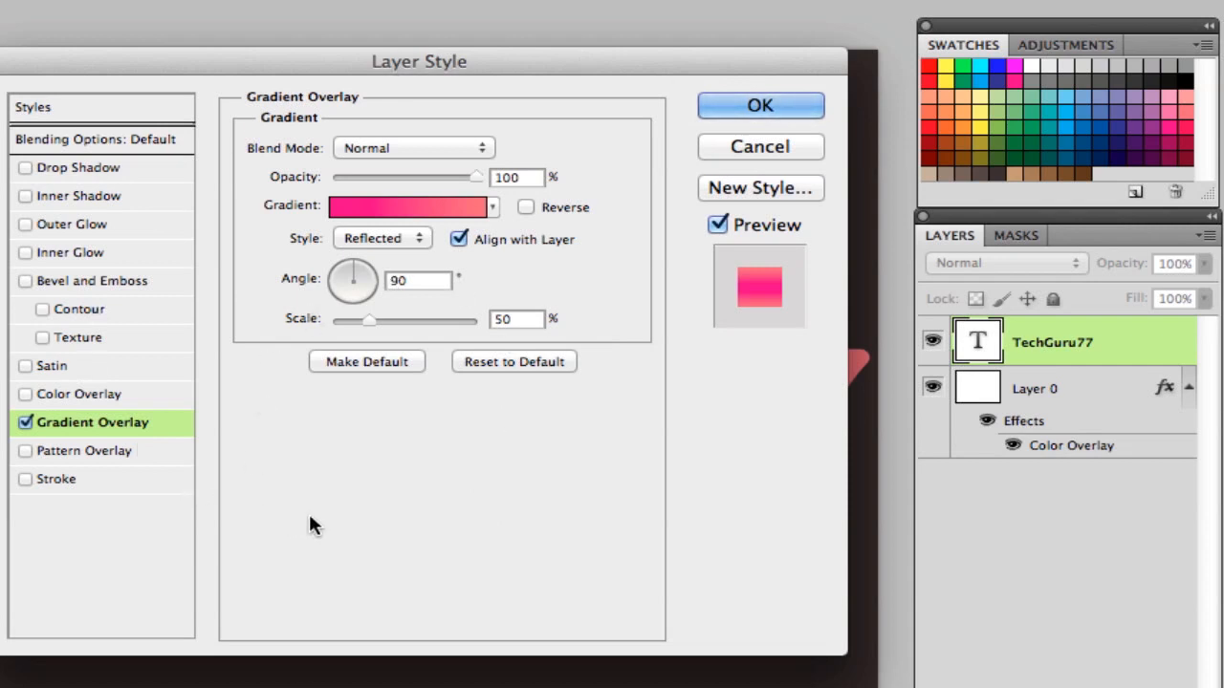
Add a Bevel and Emboss effect to the text with a depth of 150% and a size of 10 px.
left_click(104, 281)
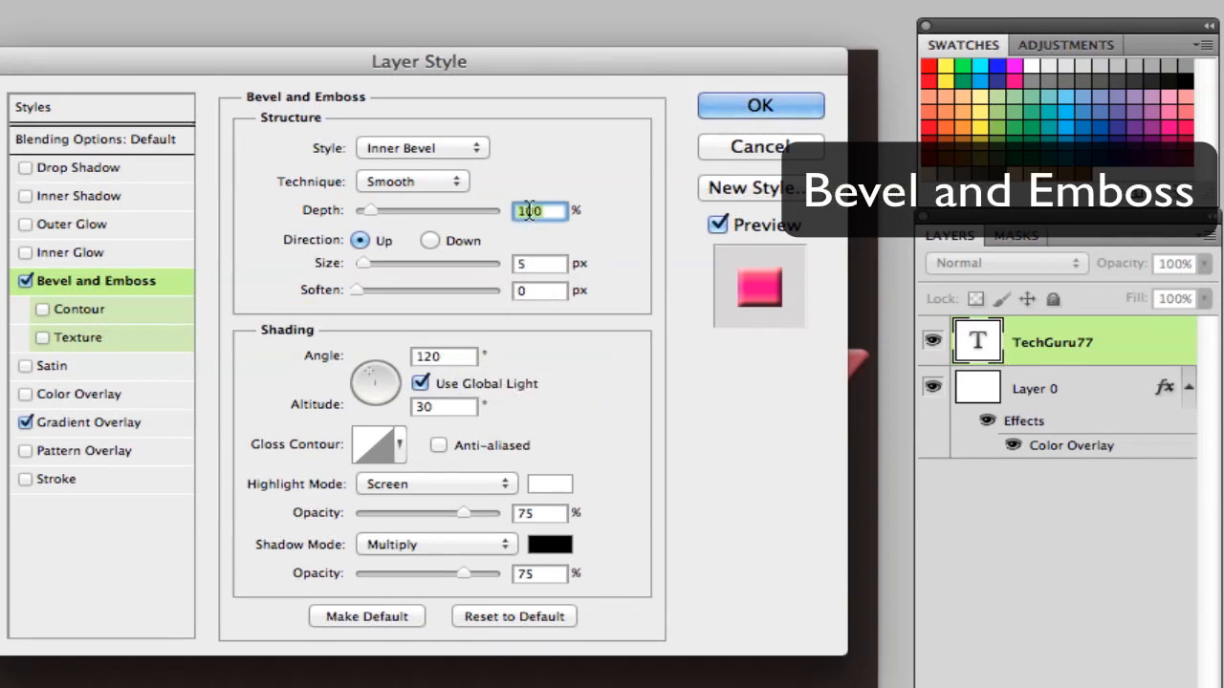
type("150")
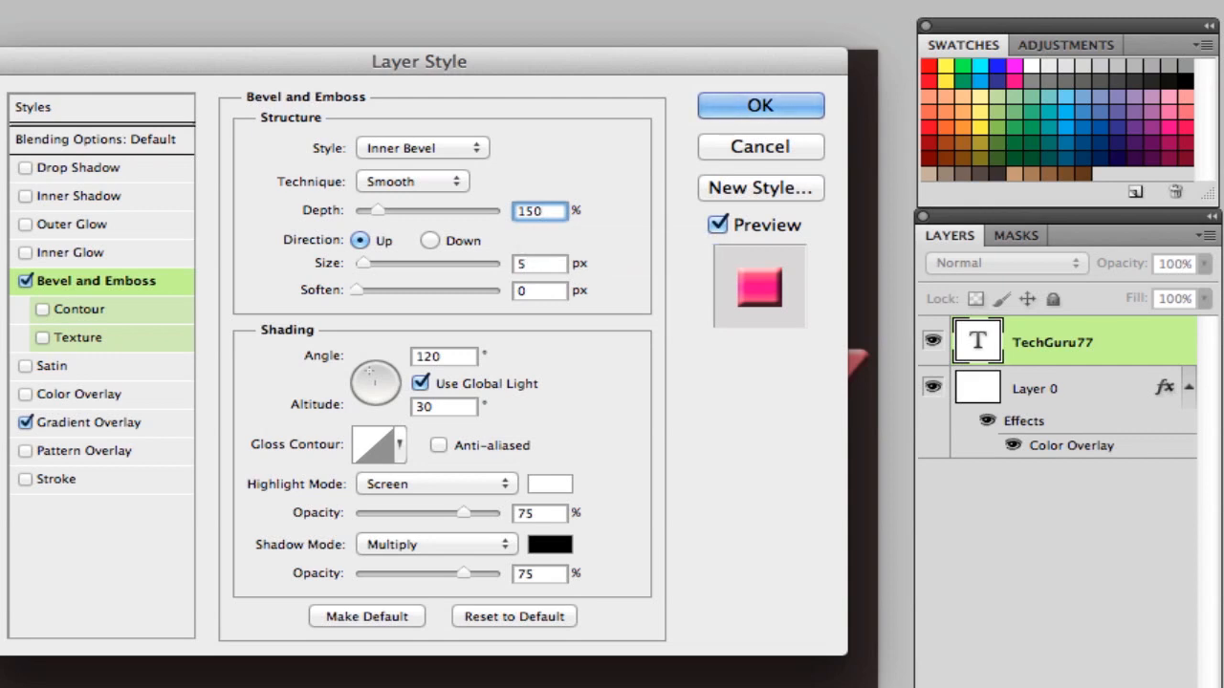
left_click(528, 266)
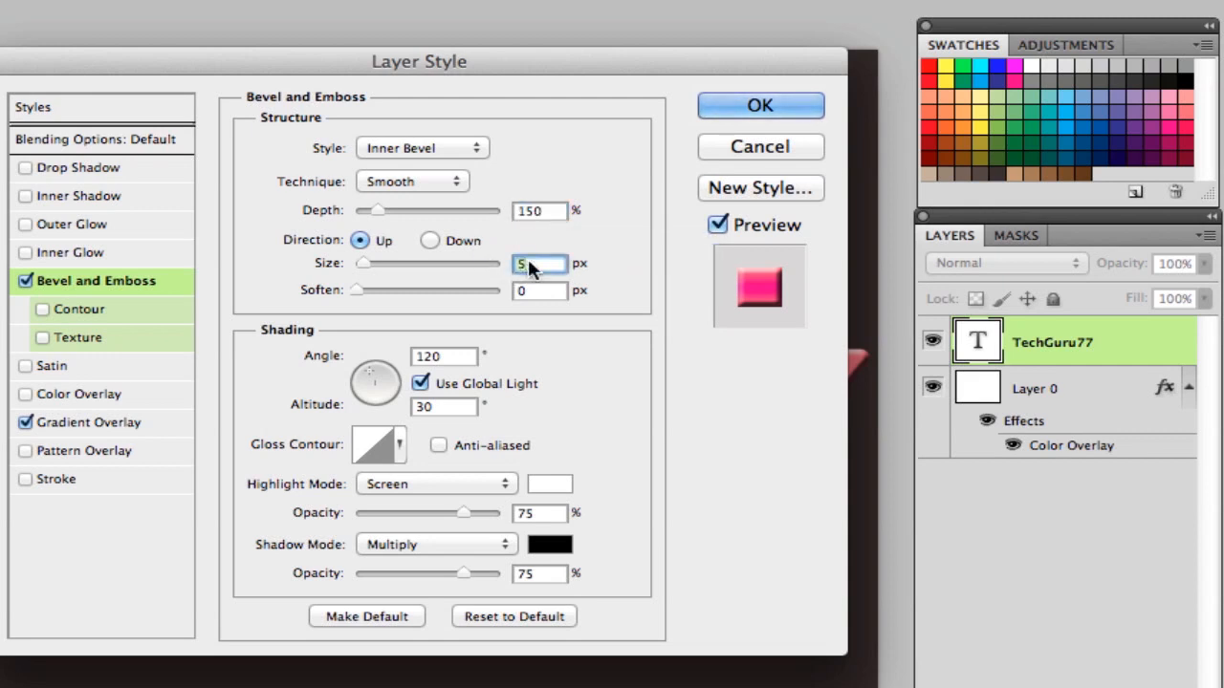
type("10")
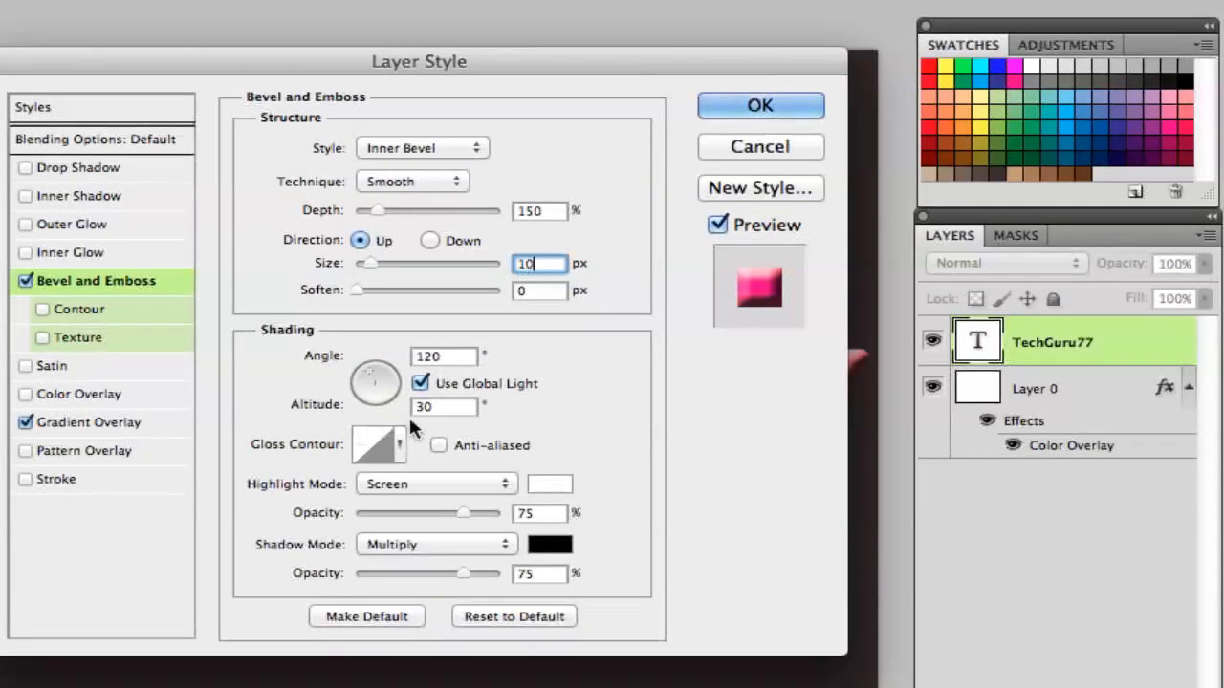
Turn off the bevel's Global Light, set its angle to 90°, and use an anti-aliased Ring gloss contour.
left_click(420, 384)
double_click(431, 357)
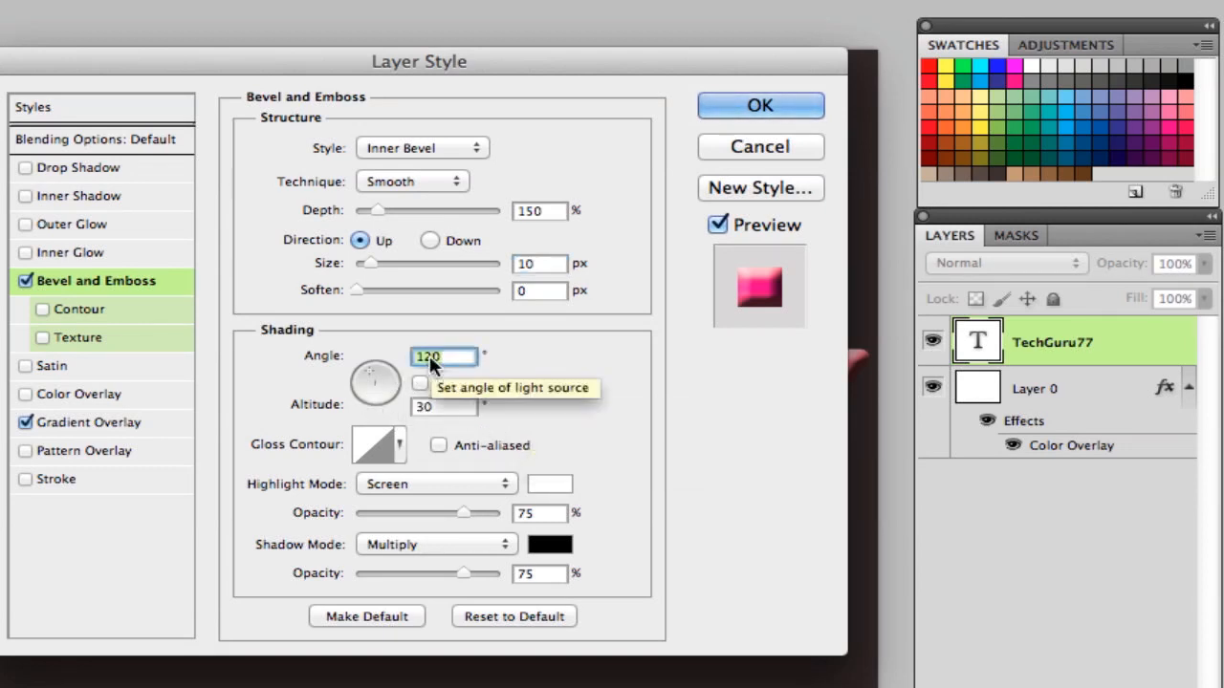
type("90")
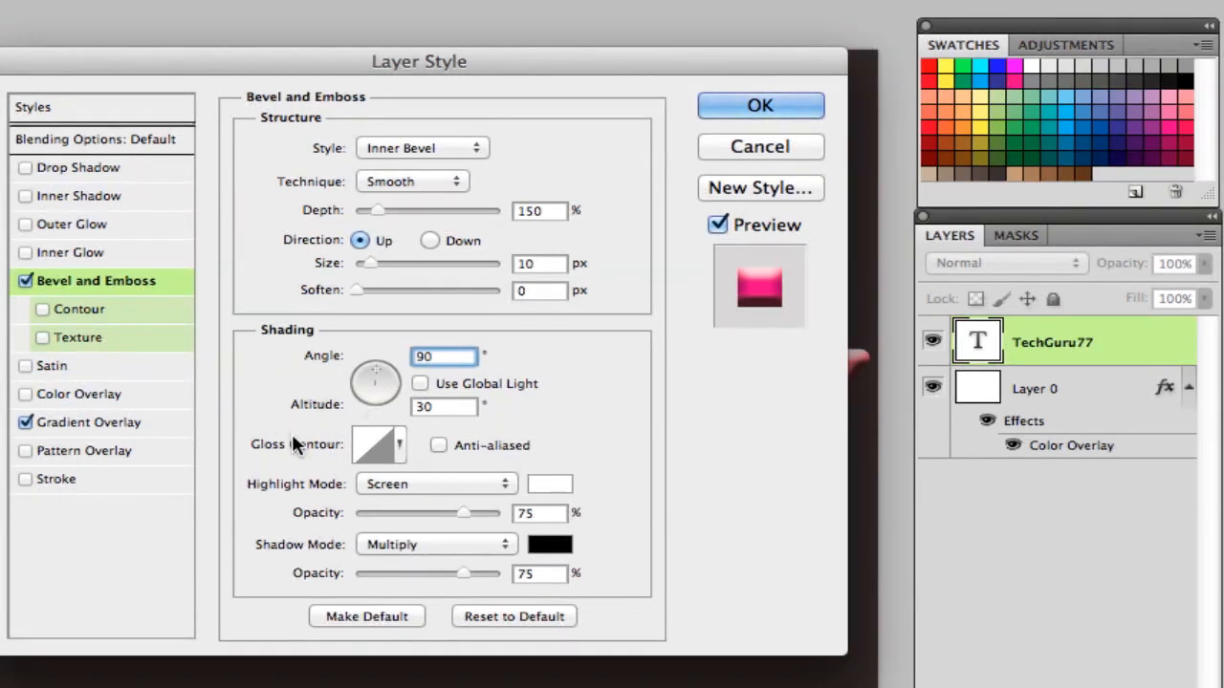
left_click(398, 447)
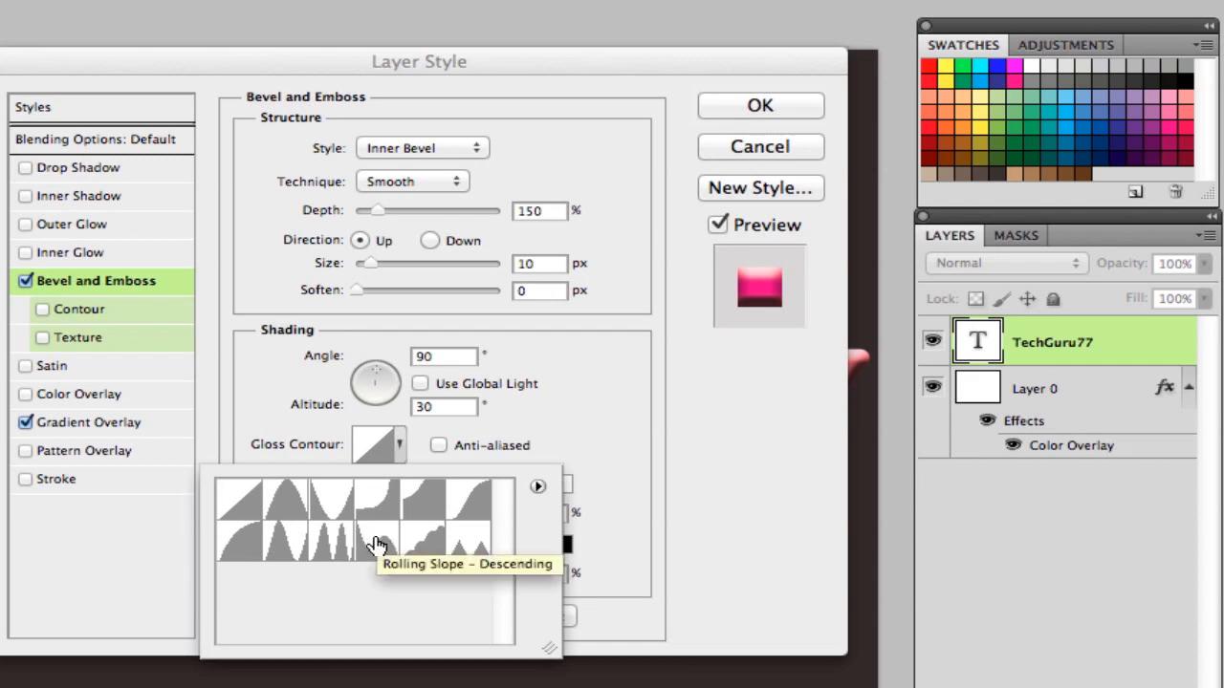
left_click(285, 548)
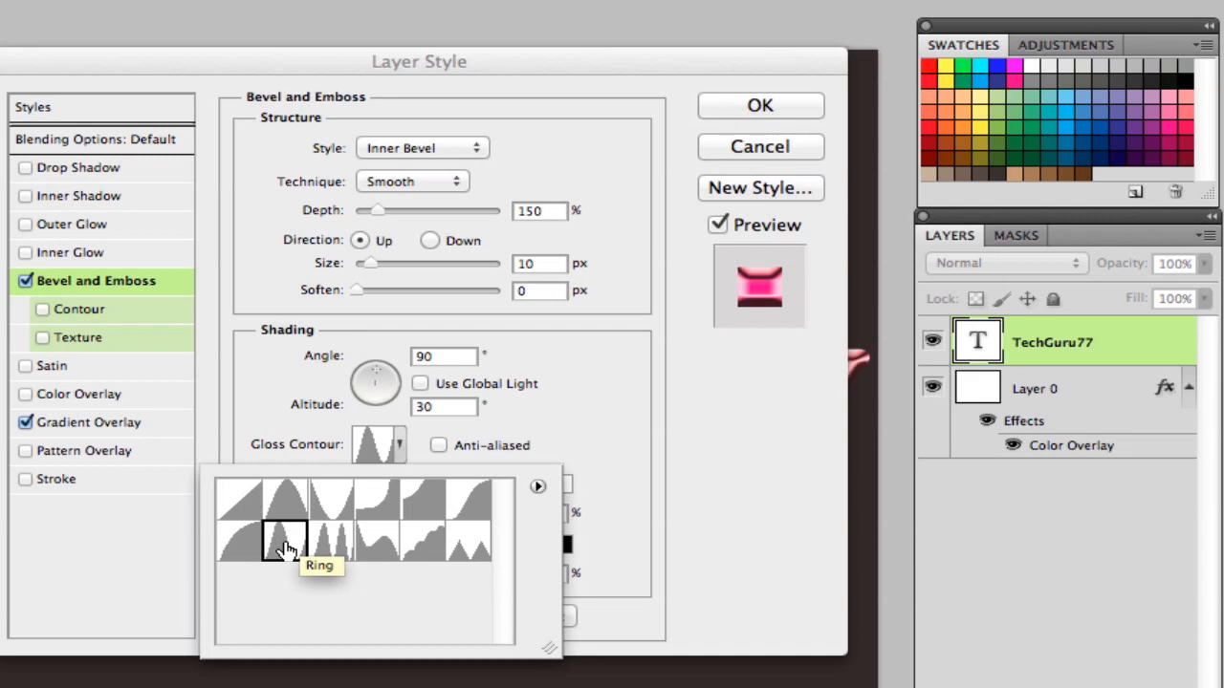
left_click(631, 445)
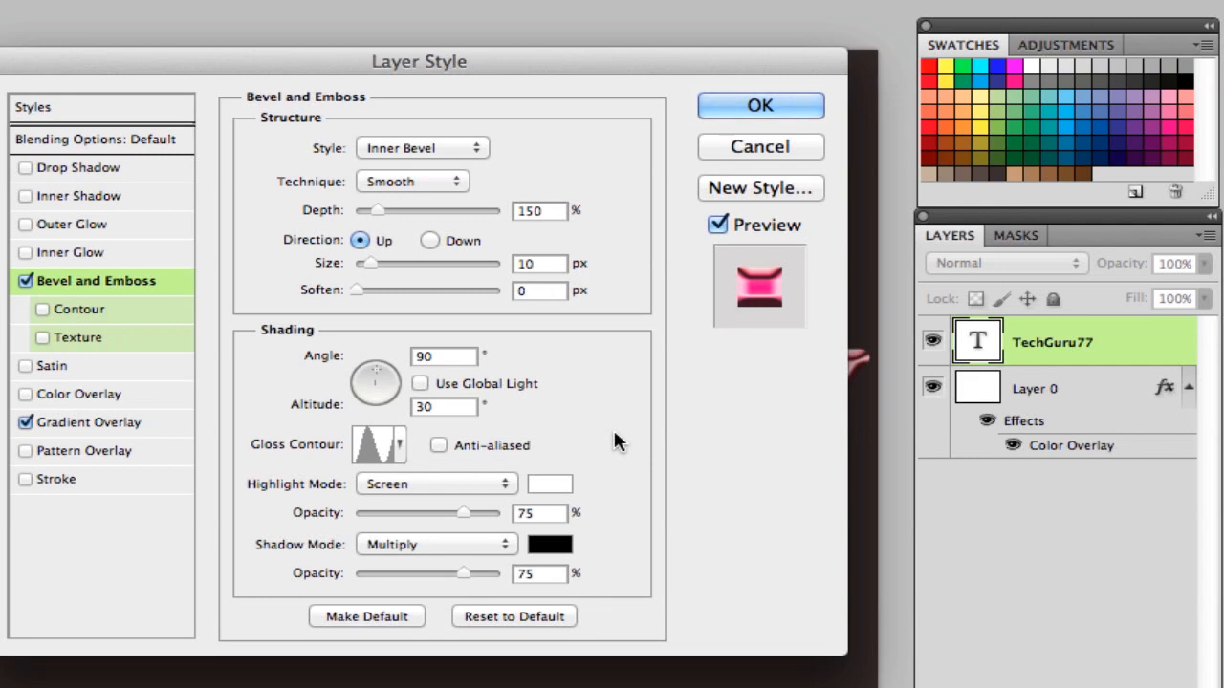
left_click(438, 446)
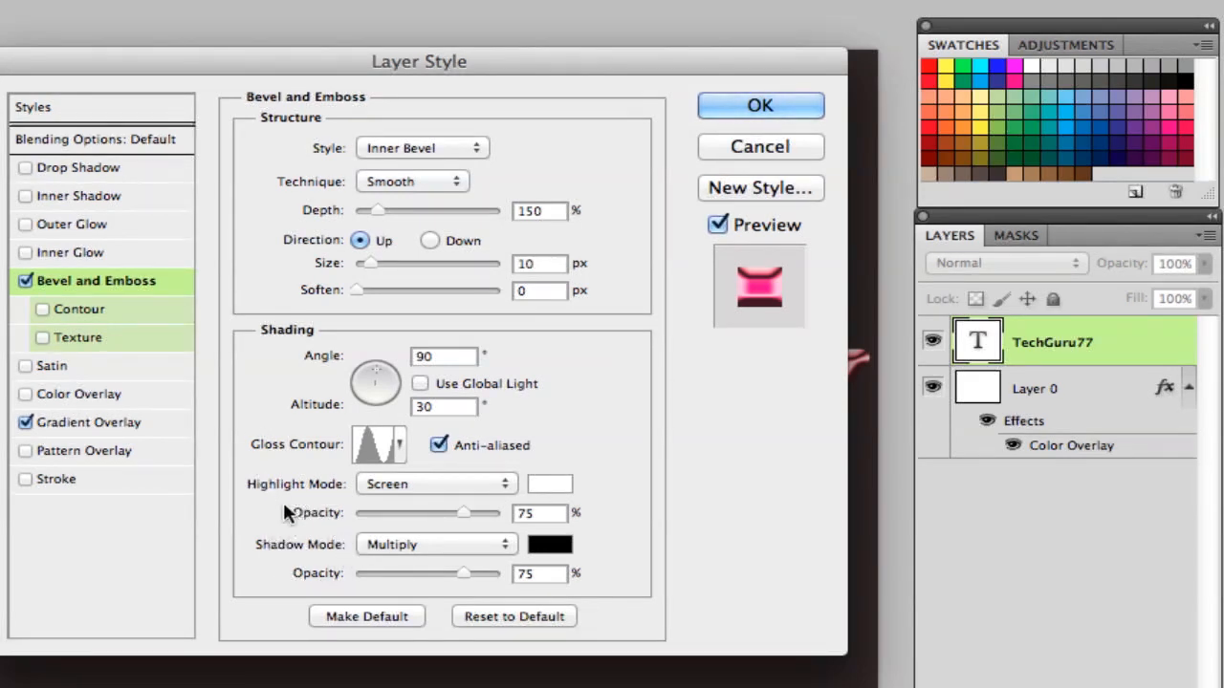
Set the bevel's shadow mode to Color Burn with an opacity of 100%.
left_click(400, 545)
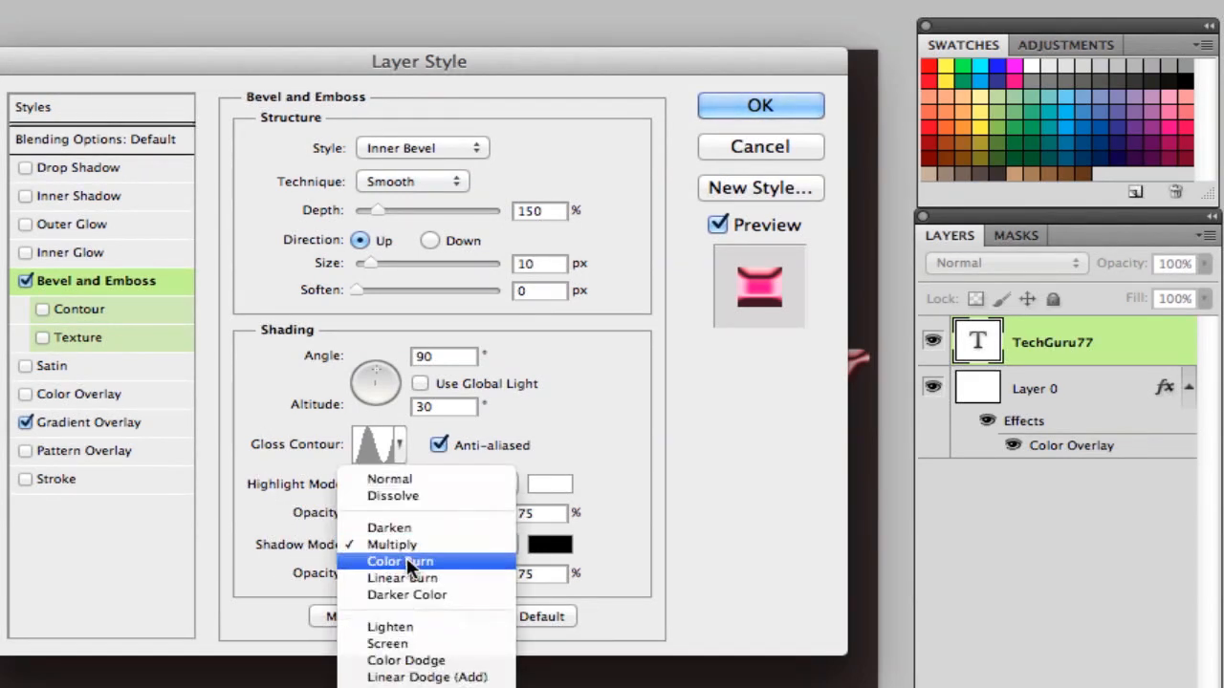
left_click(408, 562)
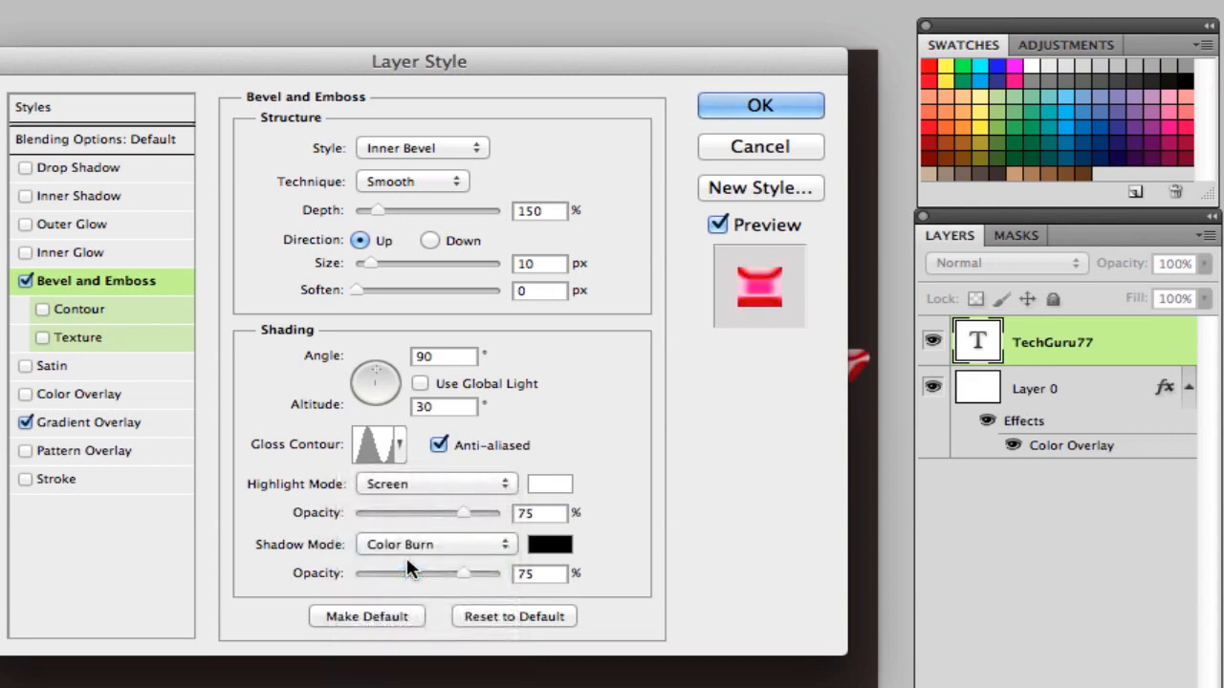
double_click(528, 575)
type("1")
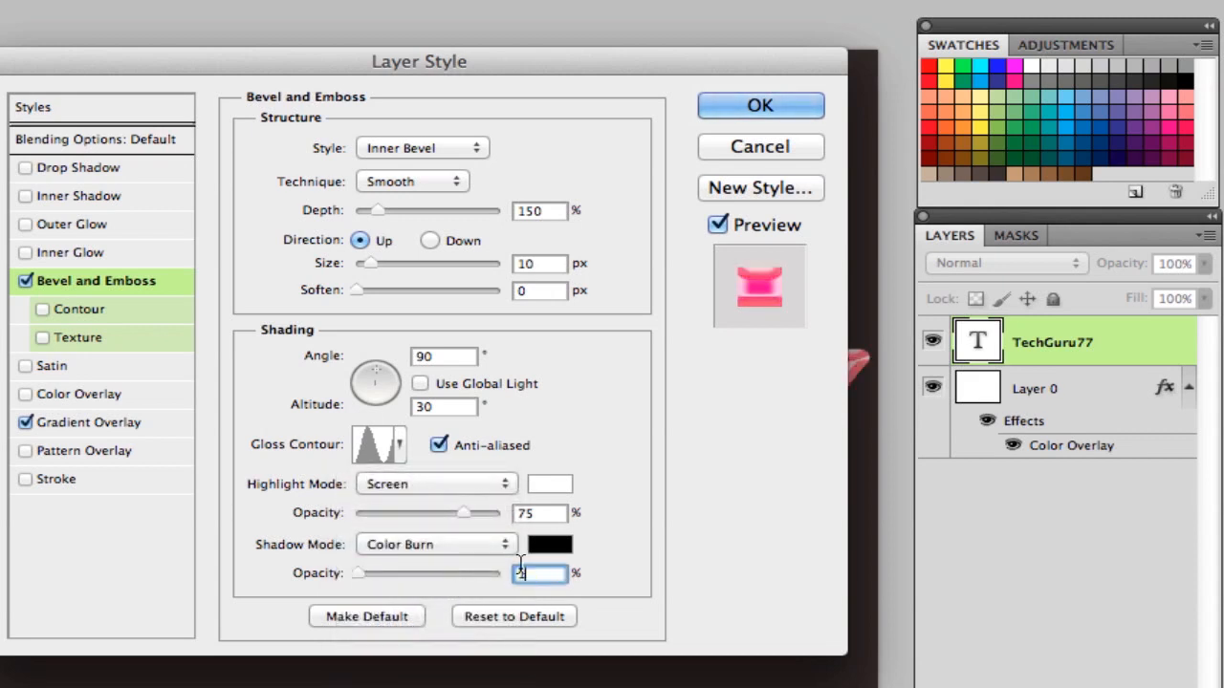
type("00")
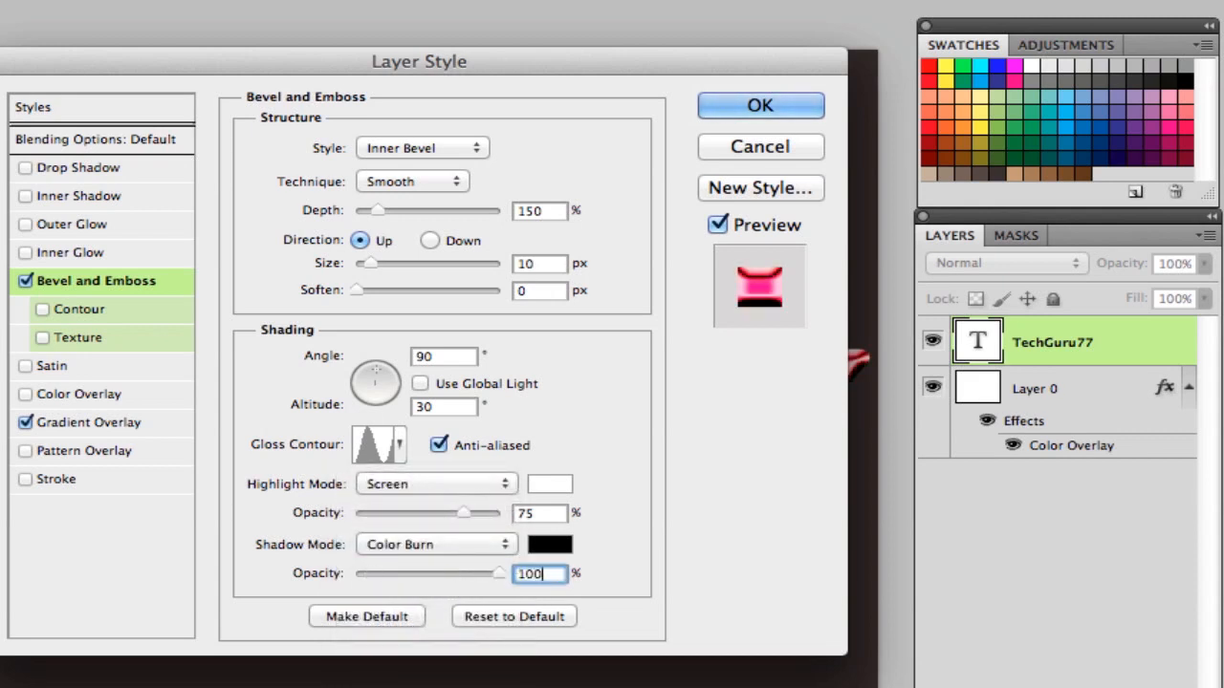
Change the bevel's shadow color to a dark magenta, about #ae139a.
left_click(554, 558)
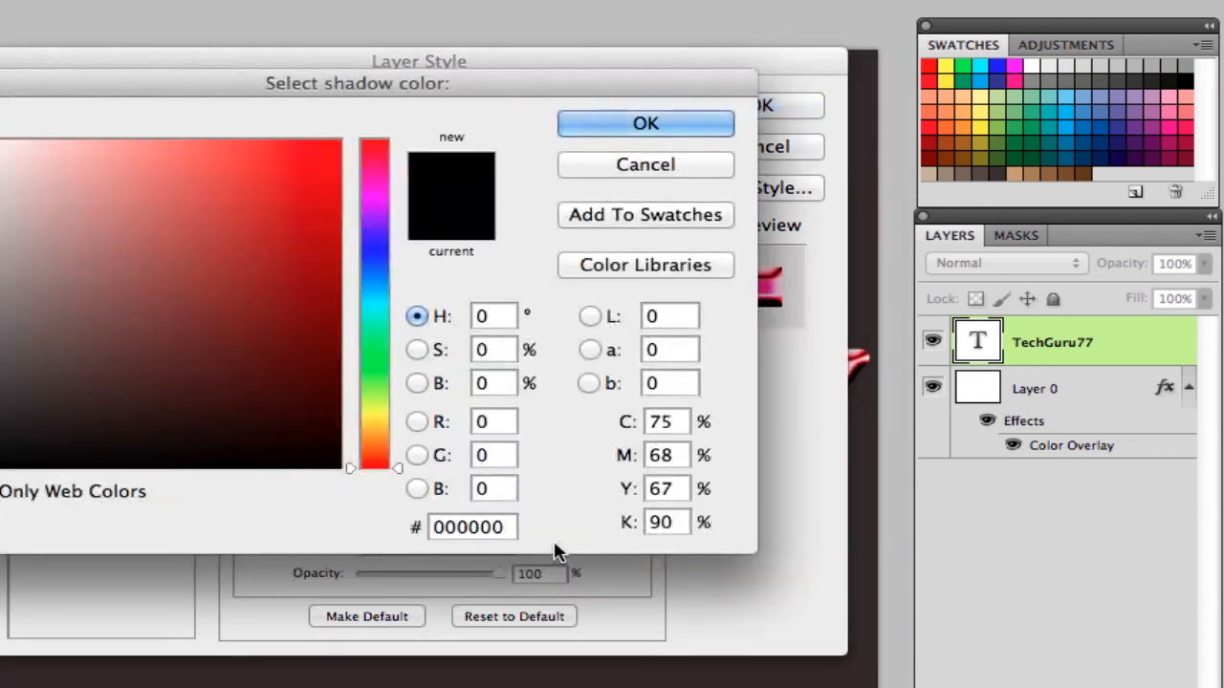
left_click(377, 197)
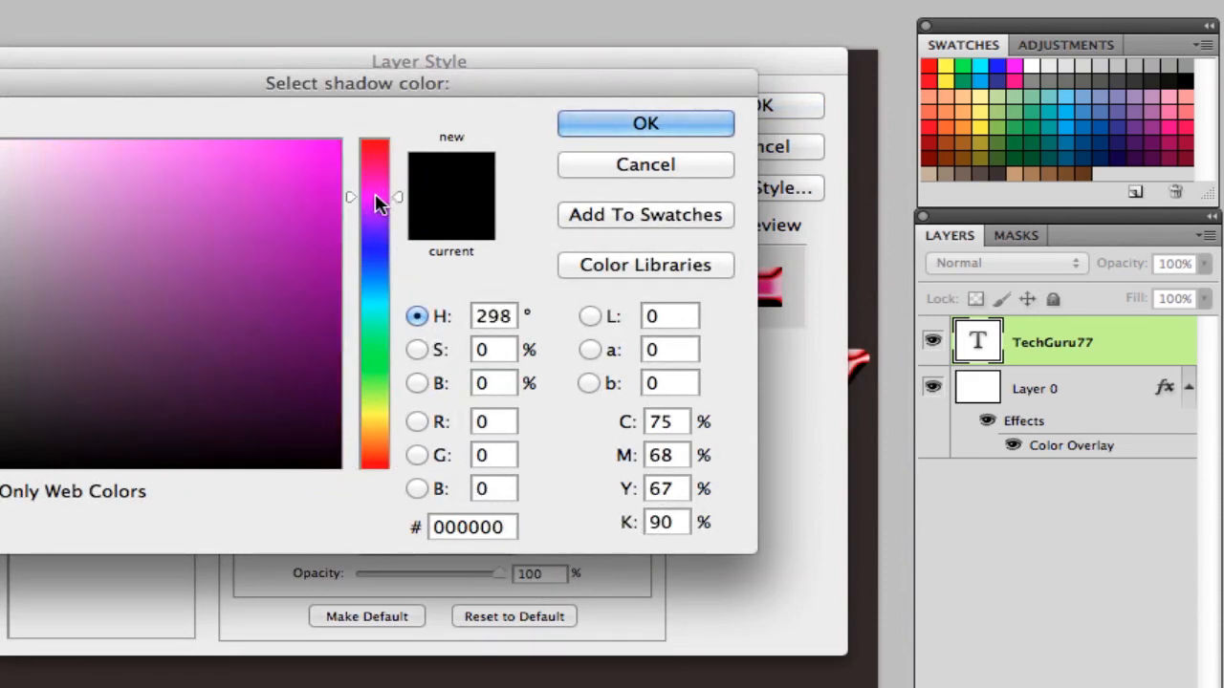
left_click_drag(377, 198, 381, 188)
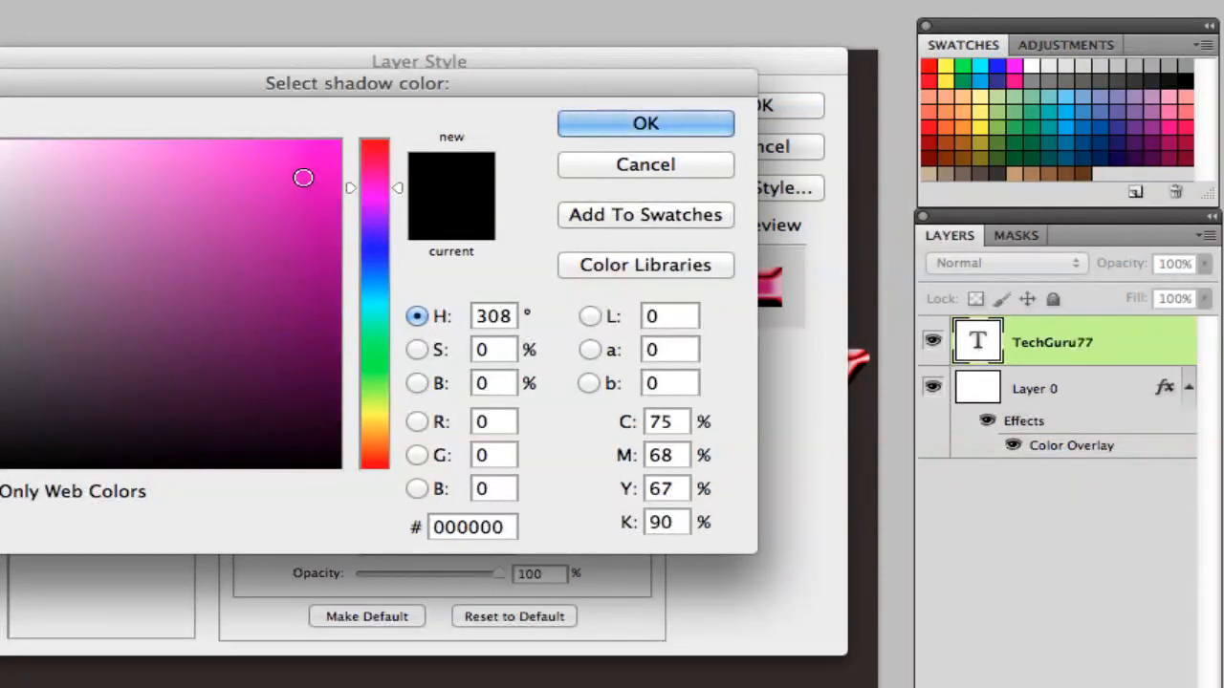
left_click(327, 162)
mouse_move(321, 340)
left_mouse_down()
mouse_move(324, 301)
mouse_move(311, 281)
mouse_move(295, 273)
mouse_move(296, 298)
mouse_move(287, 281)
mouse_move(284, 265)
mouse_move(320, 255)
mouse_move(300, 245)
left_mouse_up()
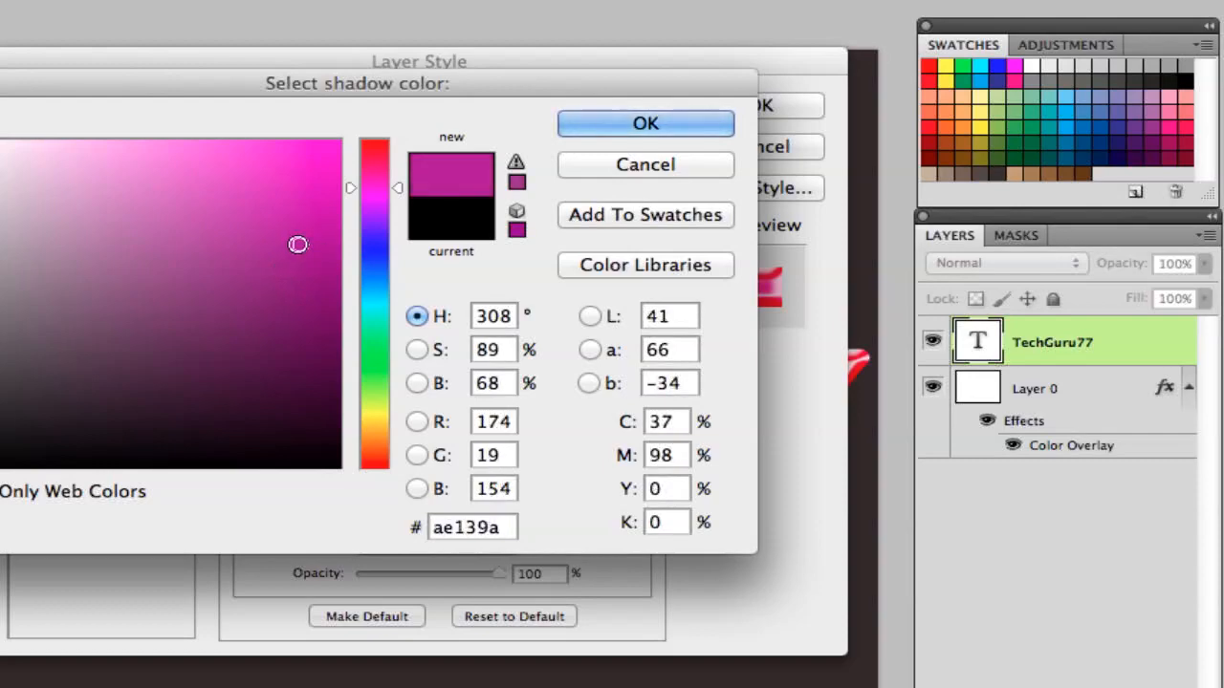
left_click(590, 129)
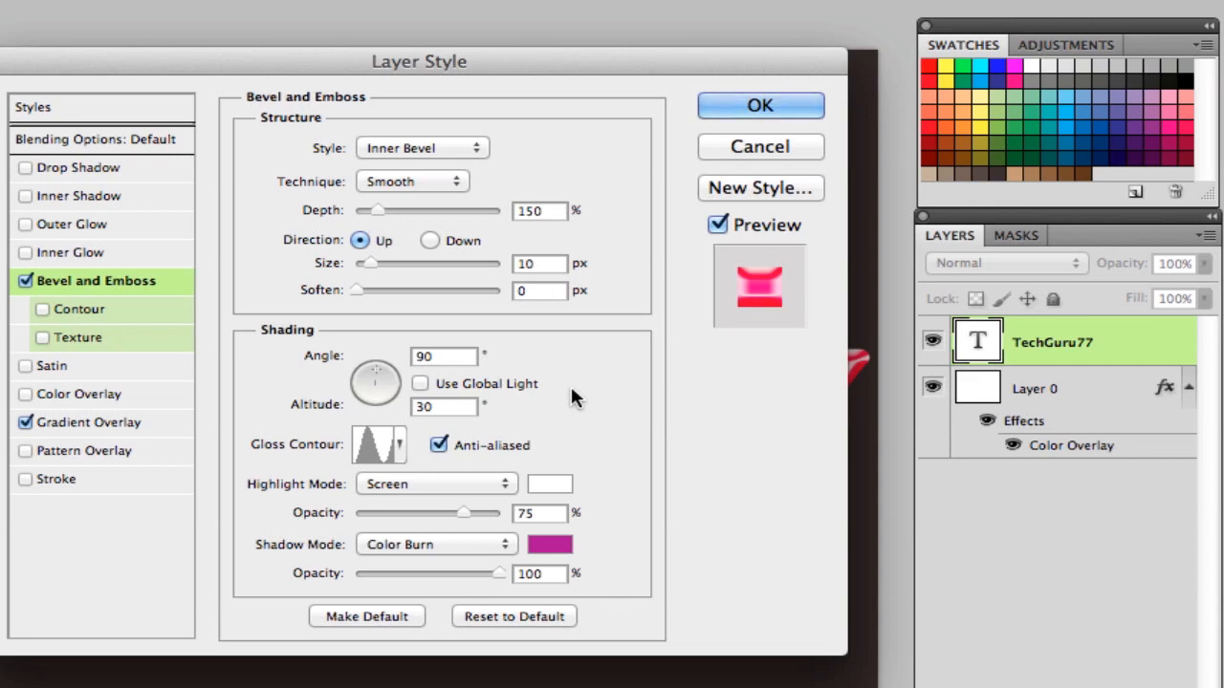
Add a Contour to the bevel using the Rounded Steps shape with a range of 100%.
left_click(90, 309)
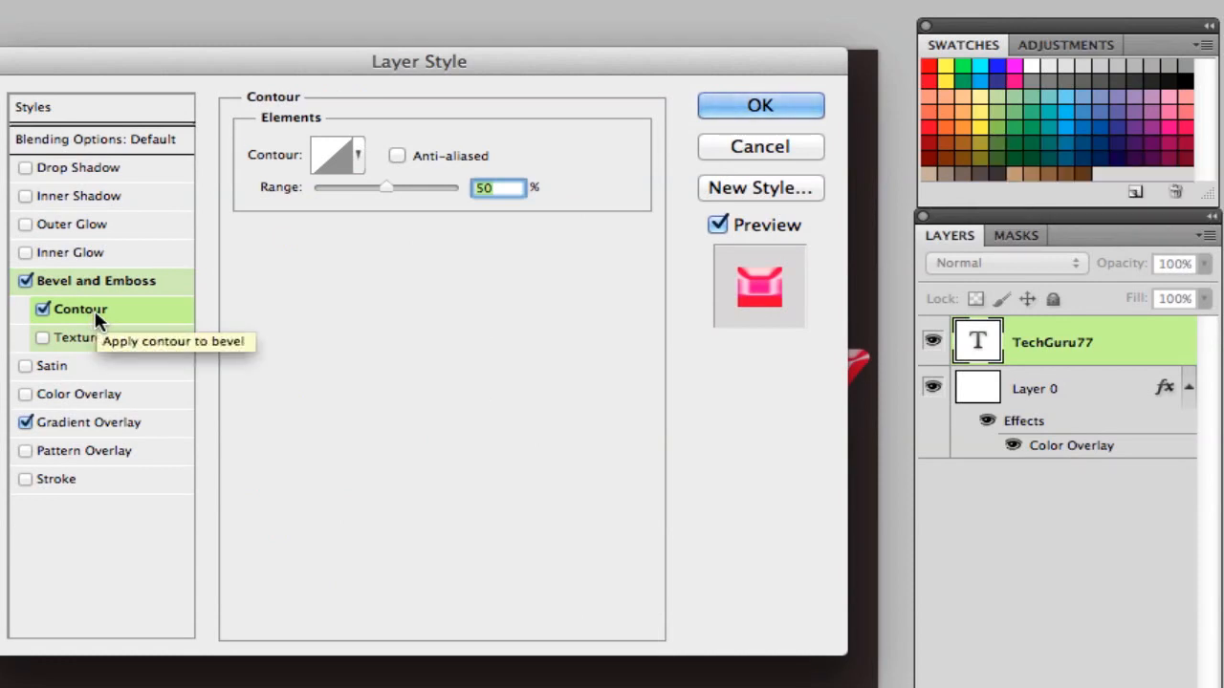
left_click(353, 154)
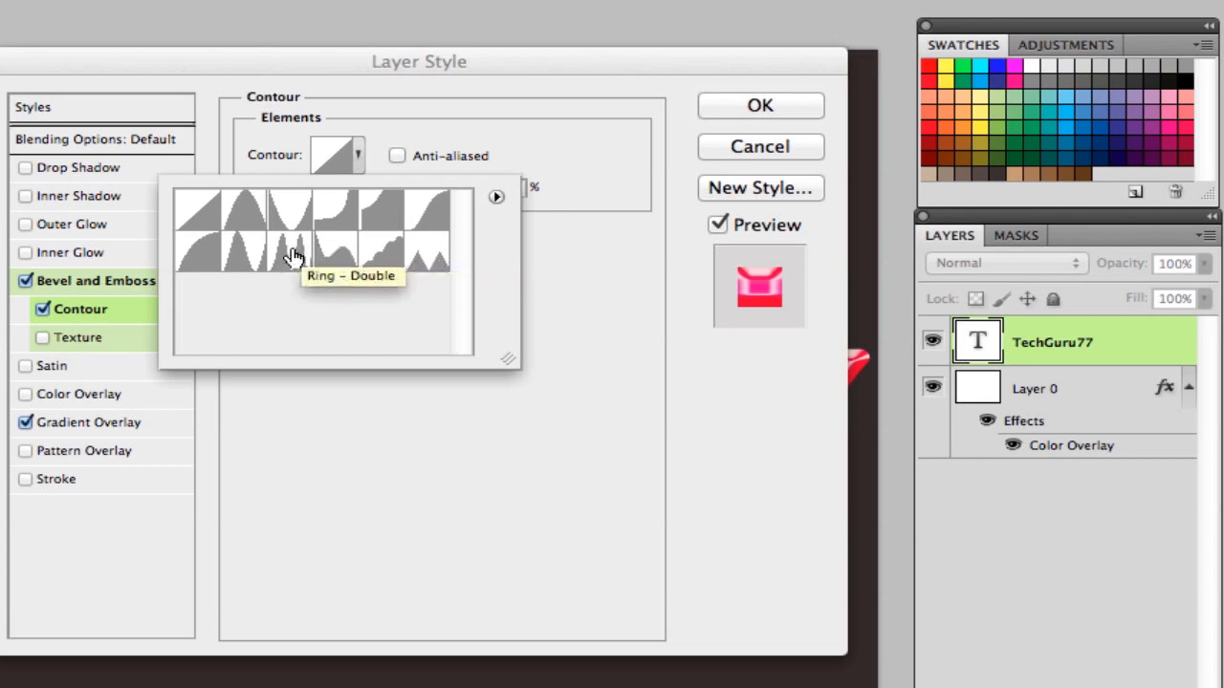
left_click(384, 263)
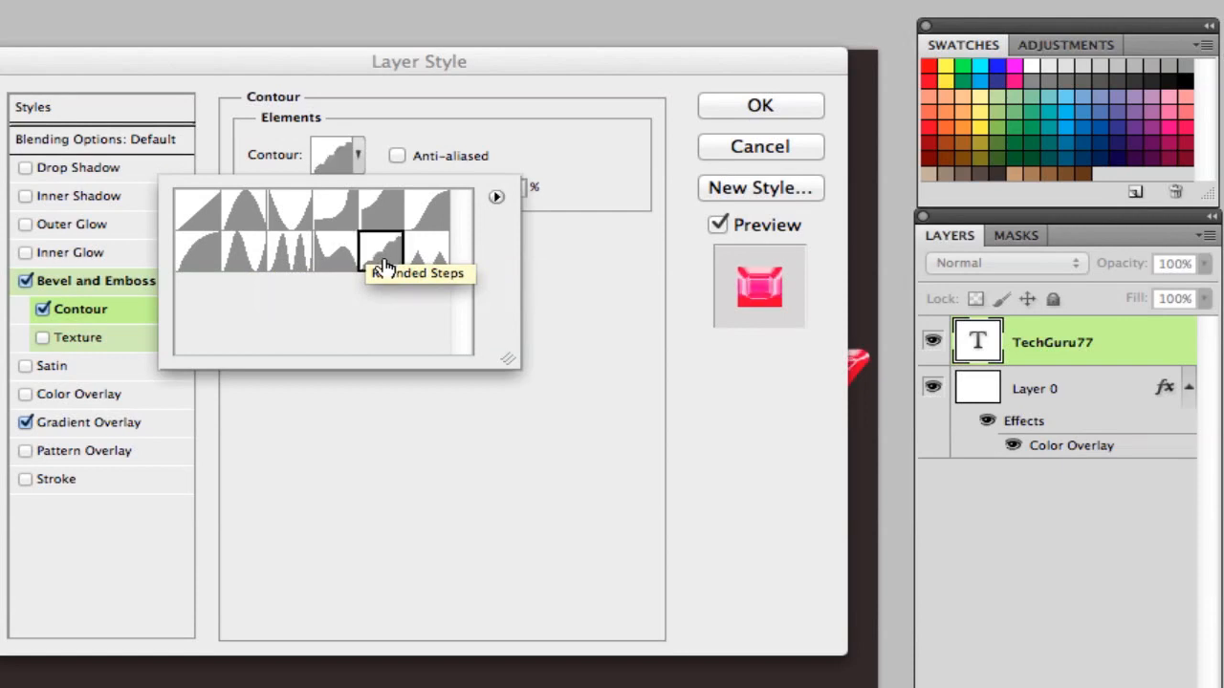
left_click(555, 301)
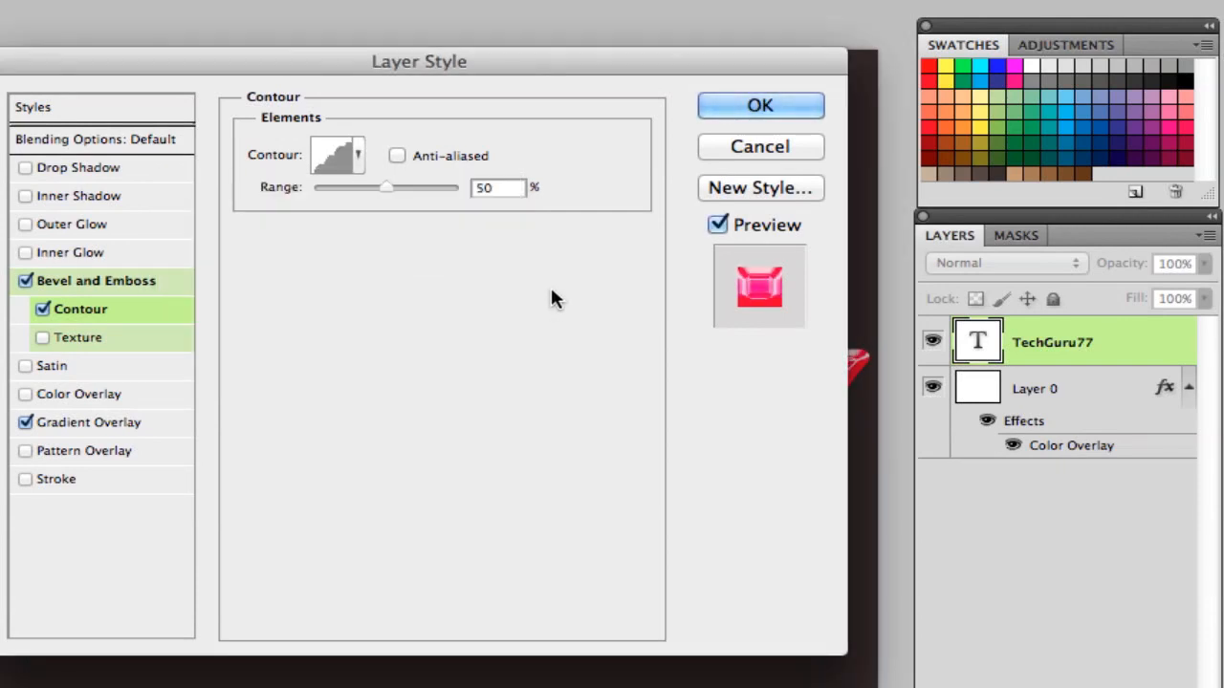
double_click(483, 188)
type("100")
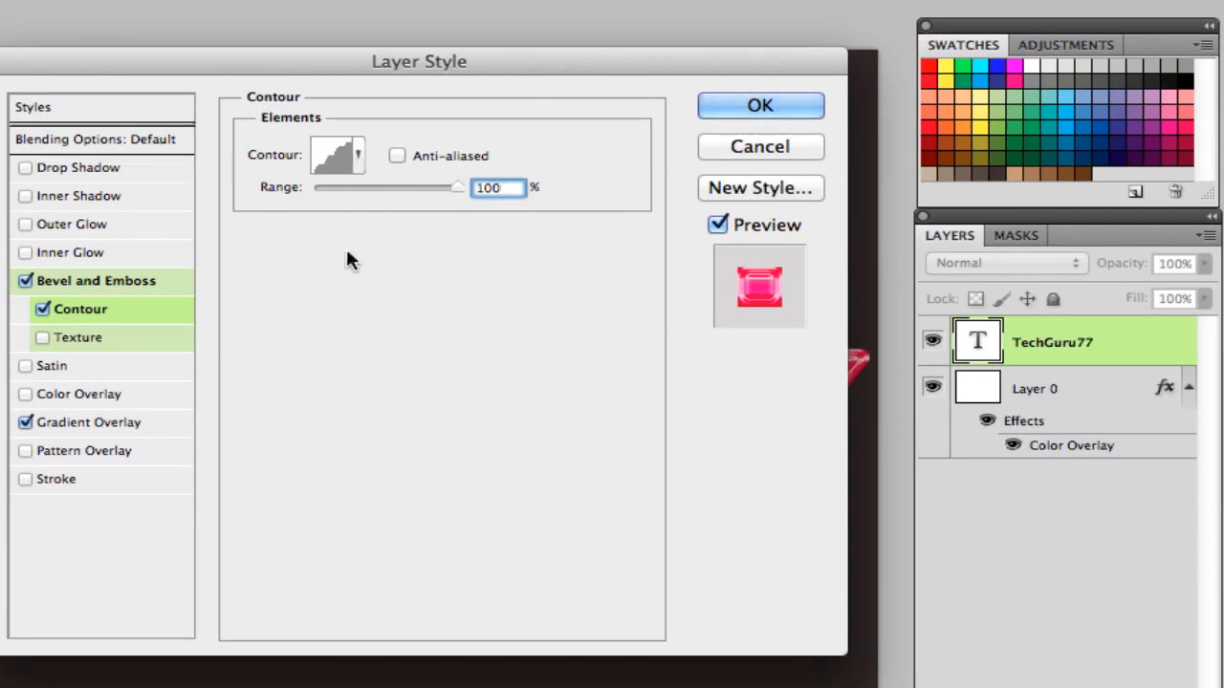
Add a Texture to the bevel using the Herringbone 2 pattern.
left_click(111, 333)
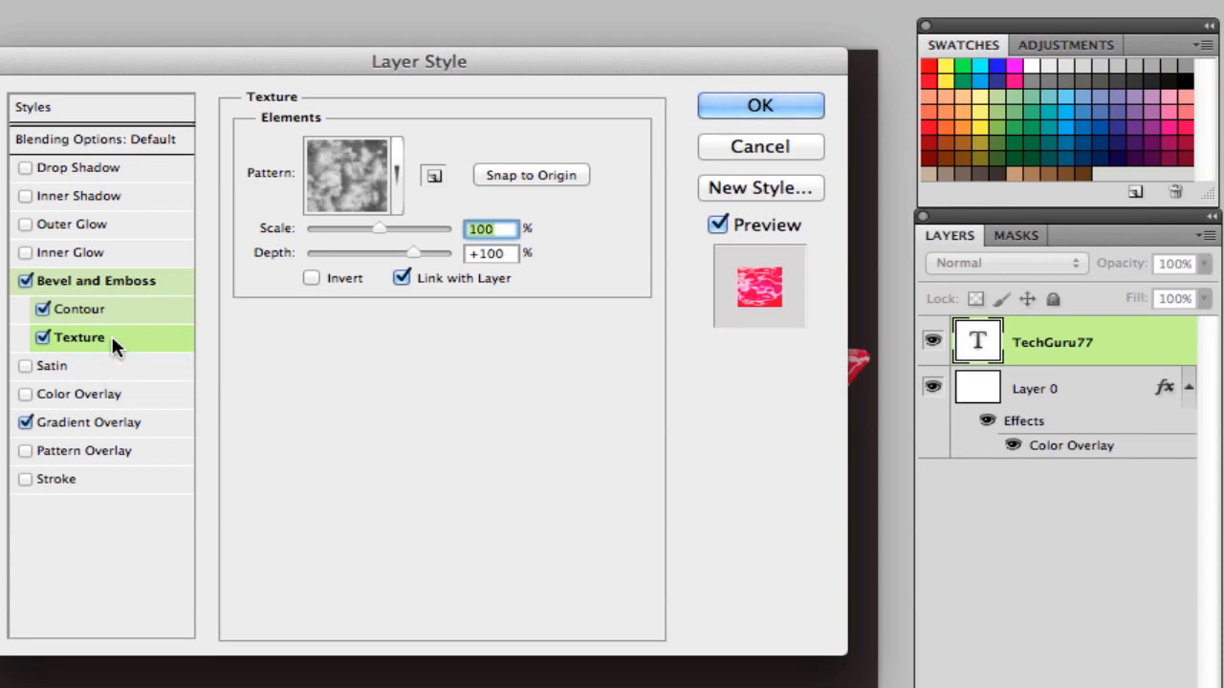
left_click(392, 176)
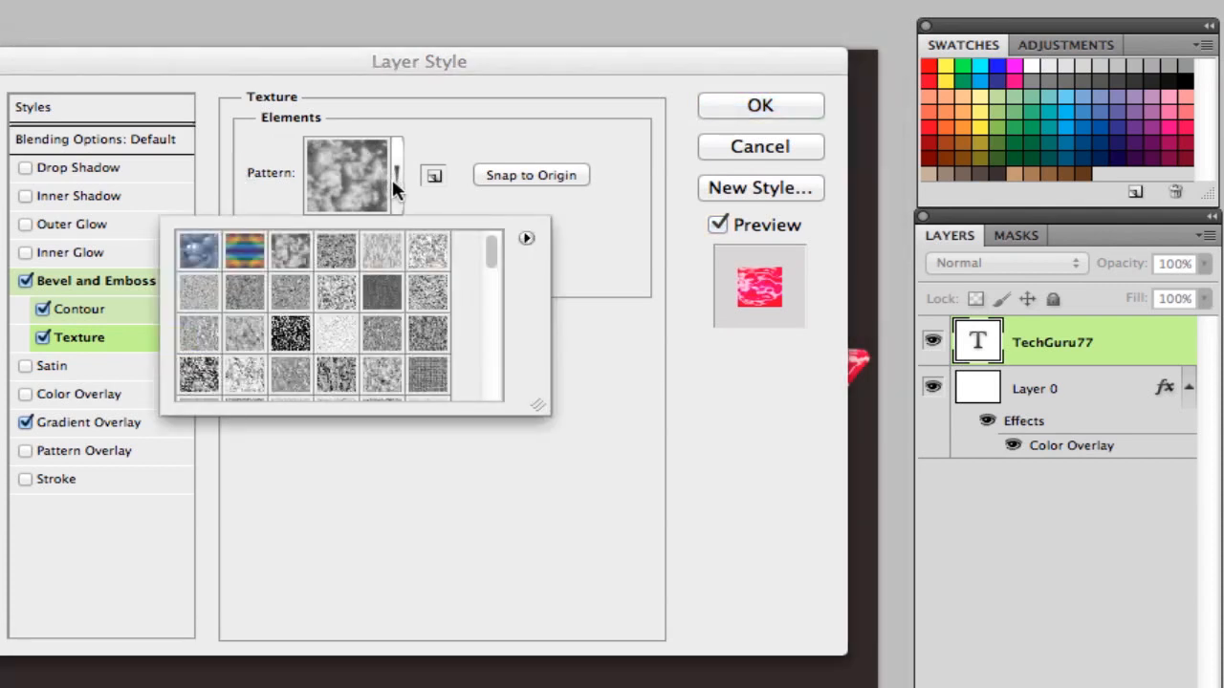
left_click_drag(497, 256, 499, 401)
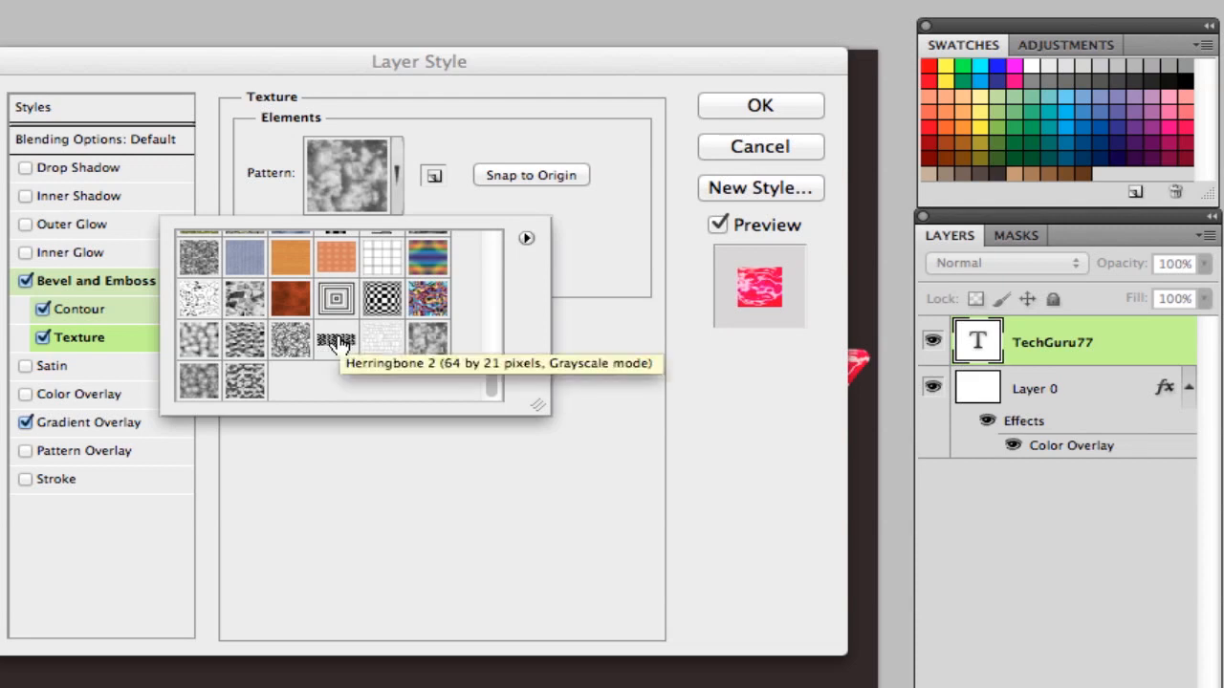
left_click(526, 239)
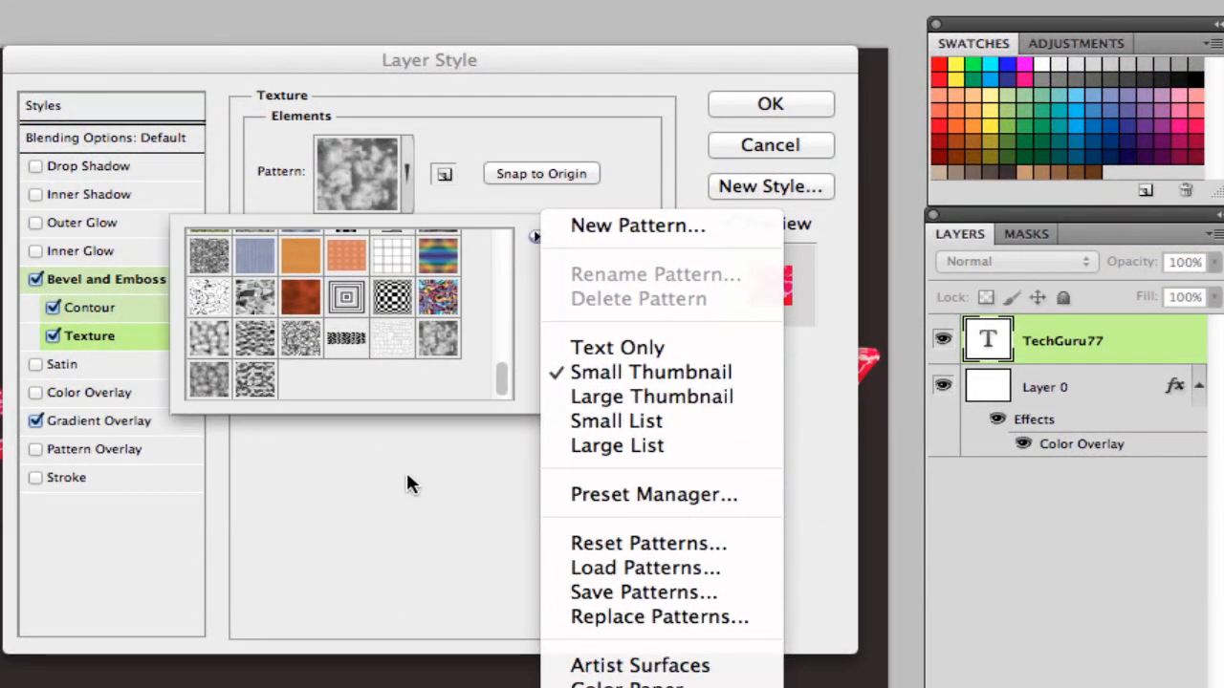
left_click(348, 377)
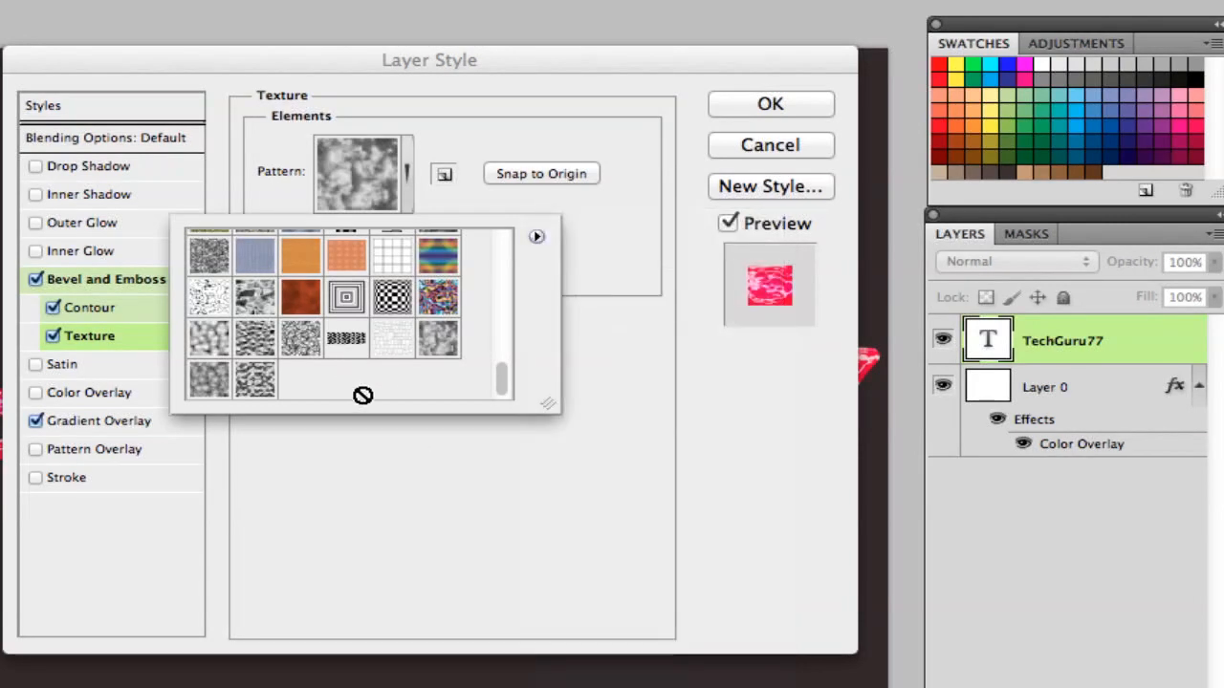
left_click(346, 340)
left_click(601, 354)
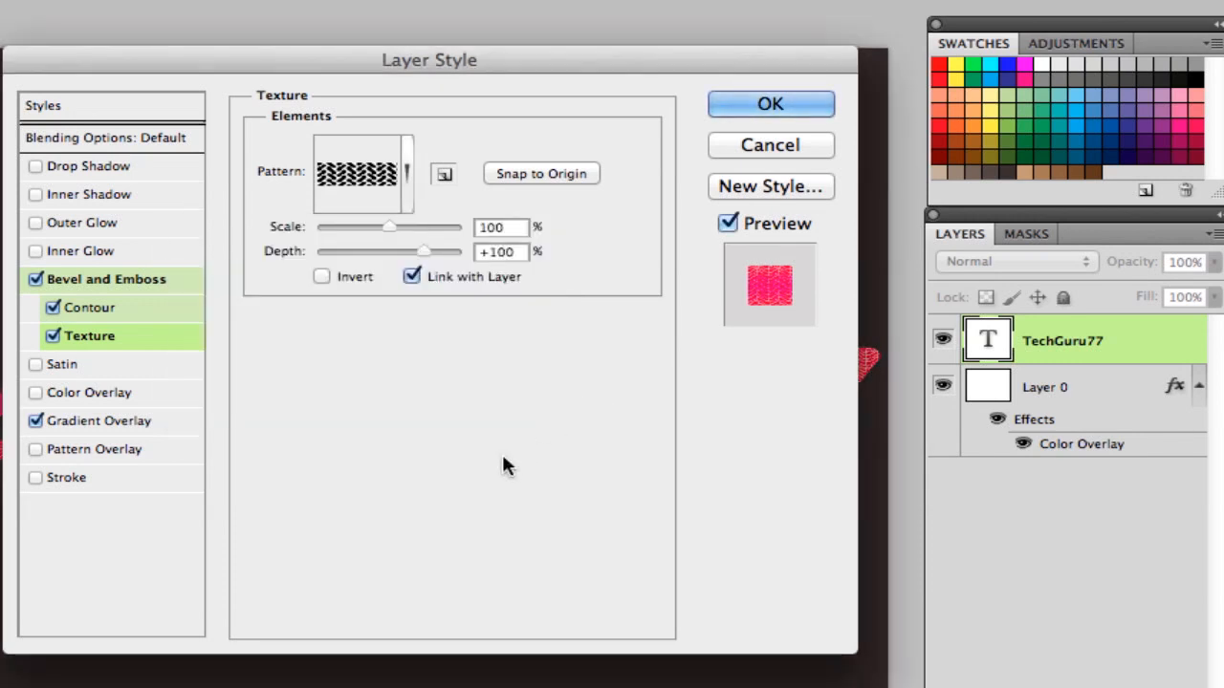
Set the bevel texture's scale to 50% and its depth to +5%.
double_click(488, 227)
type("50")
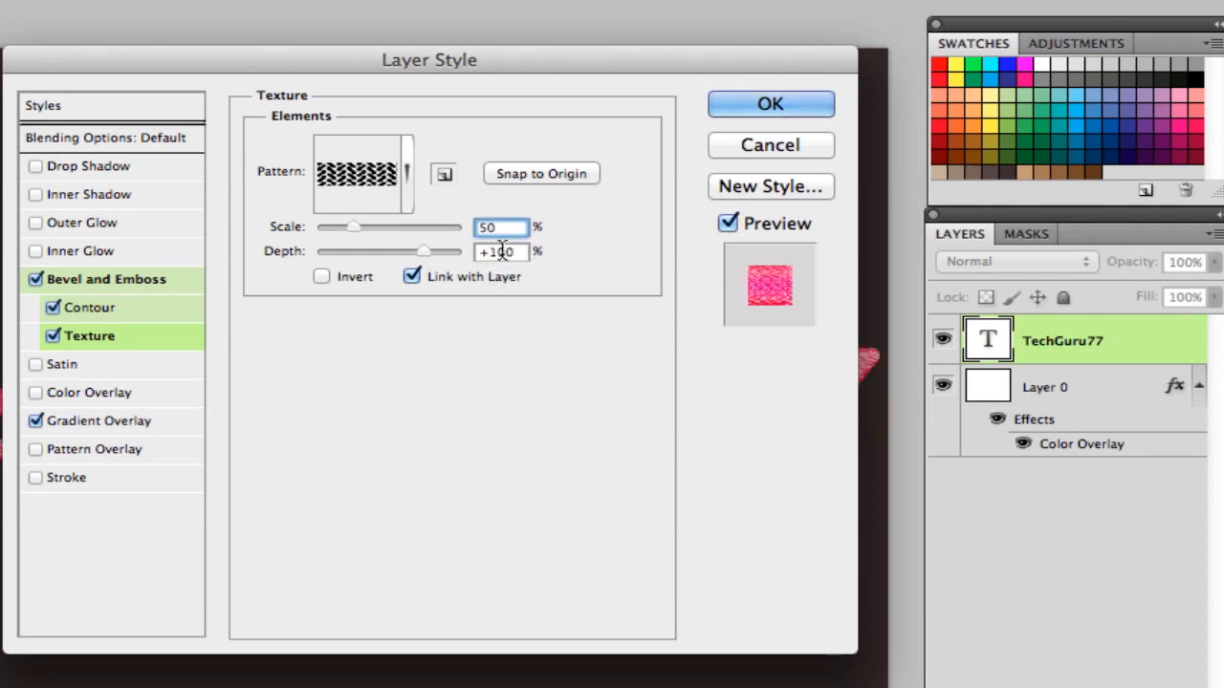
type("+5")
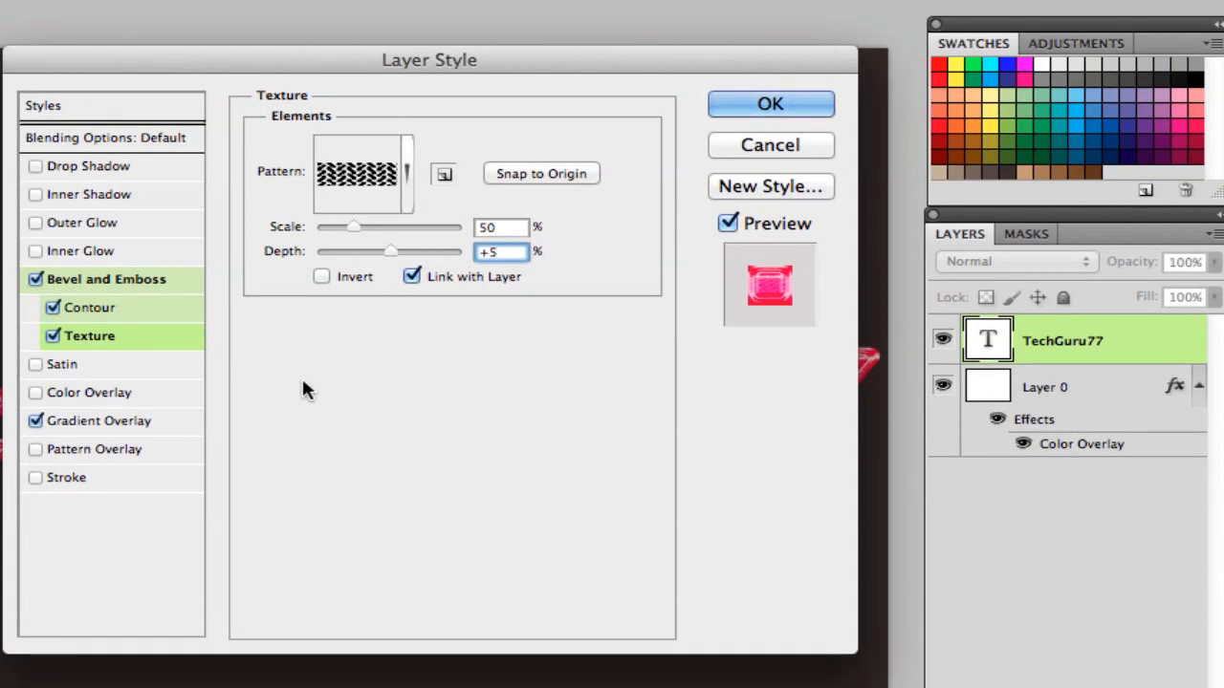
Add an Inner Shadow to the text with Overlay blending, 100% opacity and a near-white color, about #f5eded.
left_click(101, 195)
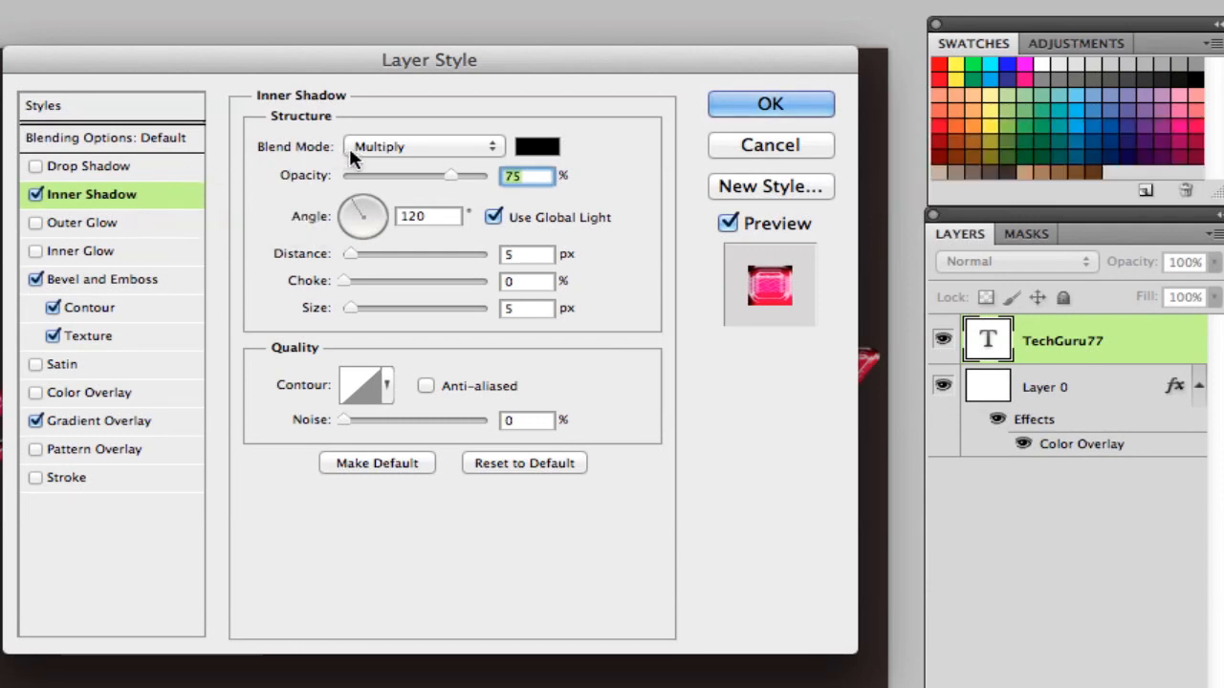
left_click(421, 148)
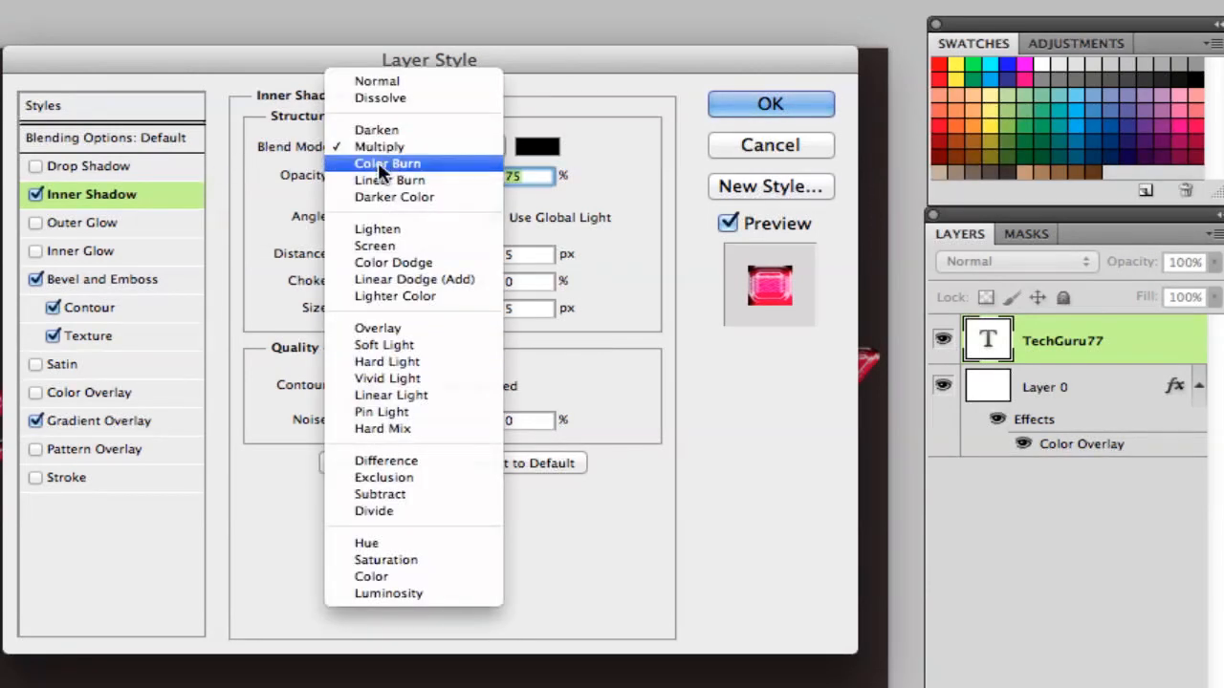
left_click(379, 329)
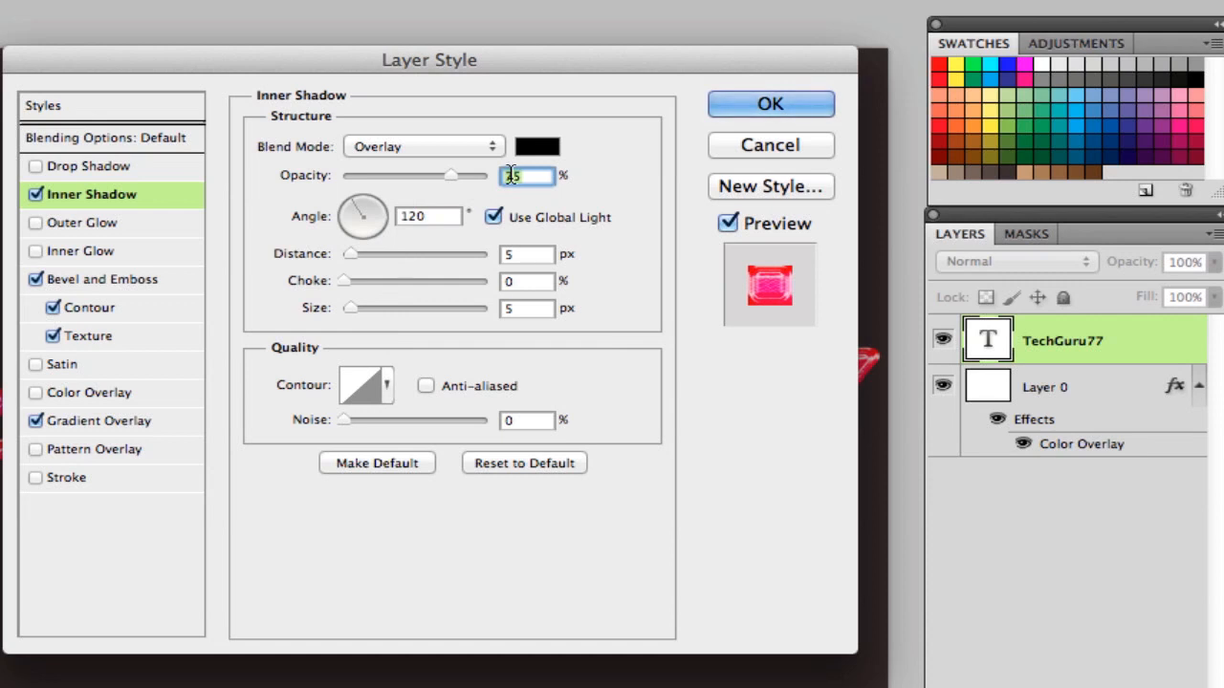
type("100")
left_click(536, 147)
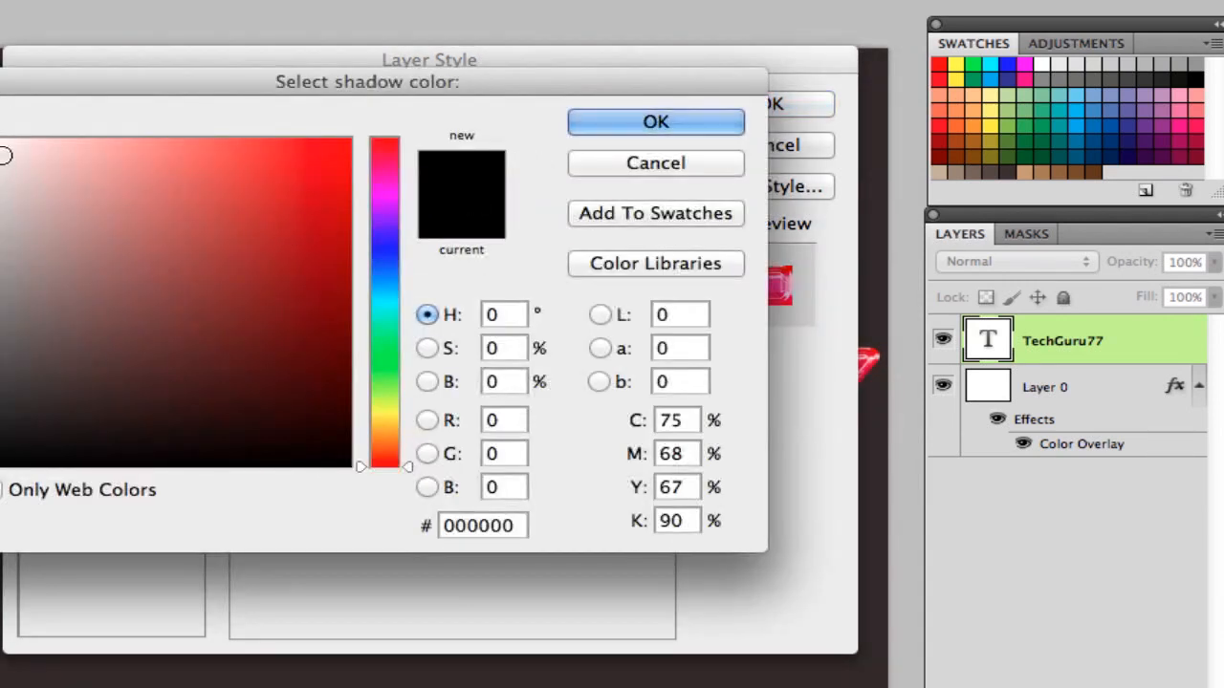
left_click_drag(5, 154, 3, 150)
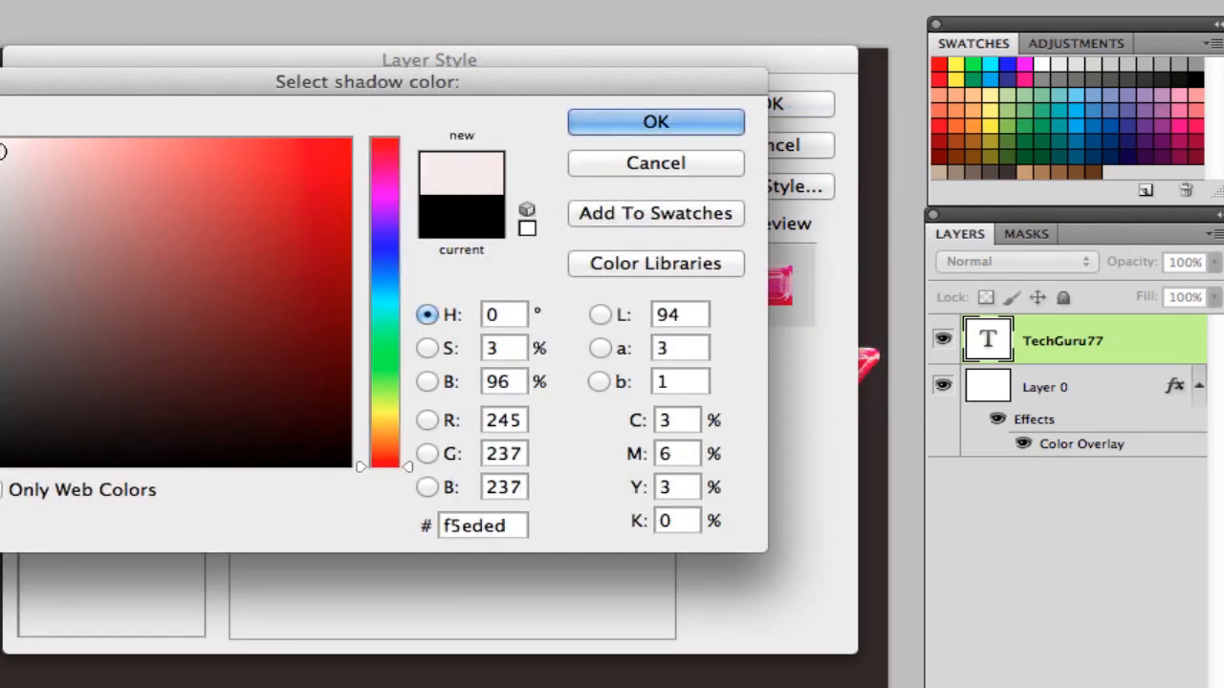
left_click(589, 122)
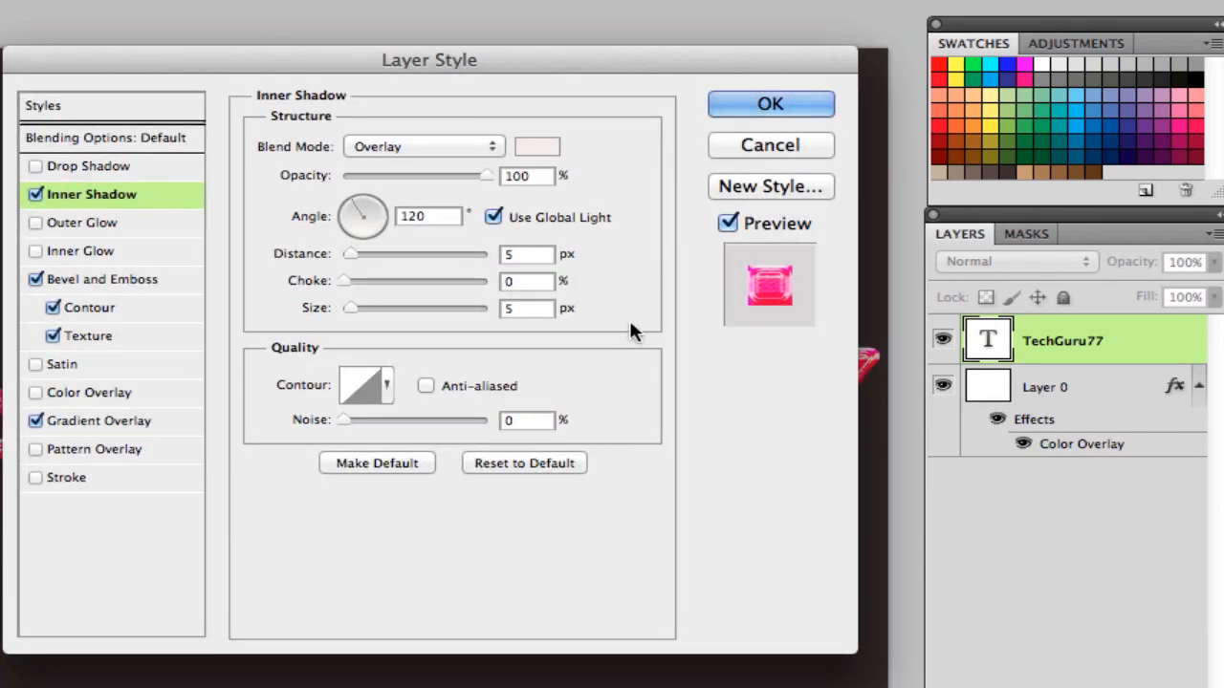
Set the inner shadow's distance to 0 px, choke to 10% and size to 20 px.
double_click(524, 256)
type("0")
double_click(518, 280)
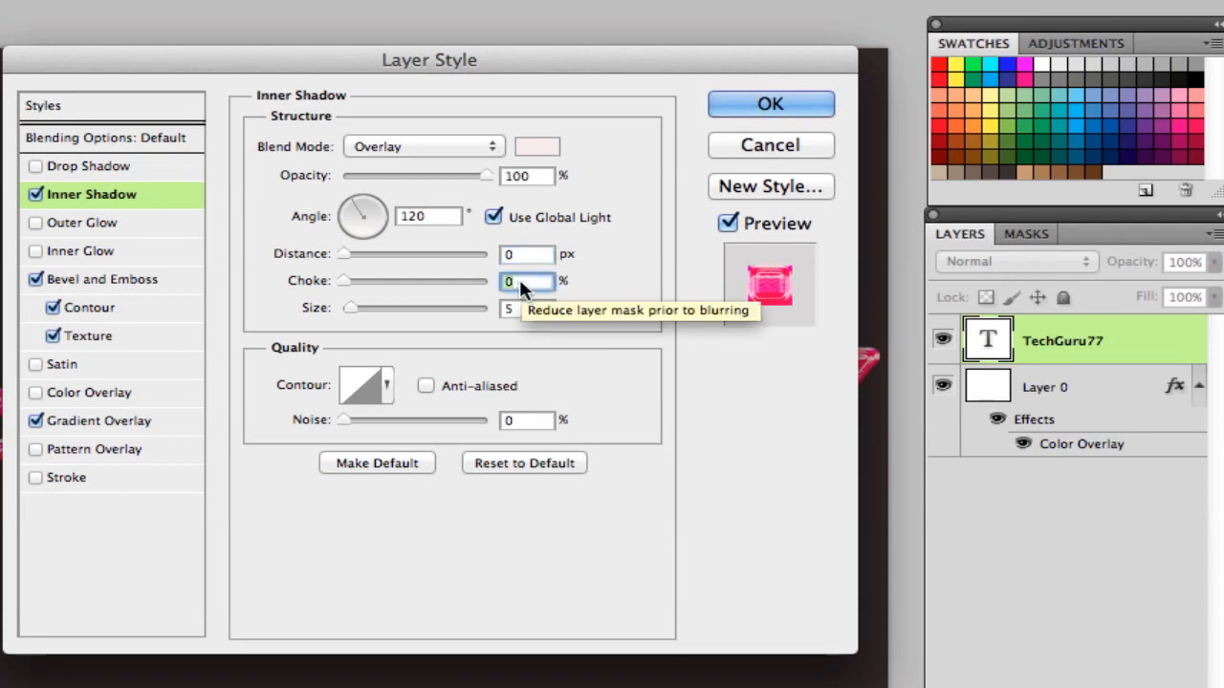
type("10")
double_click(523, 308)
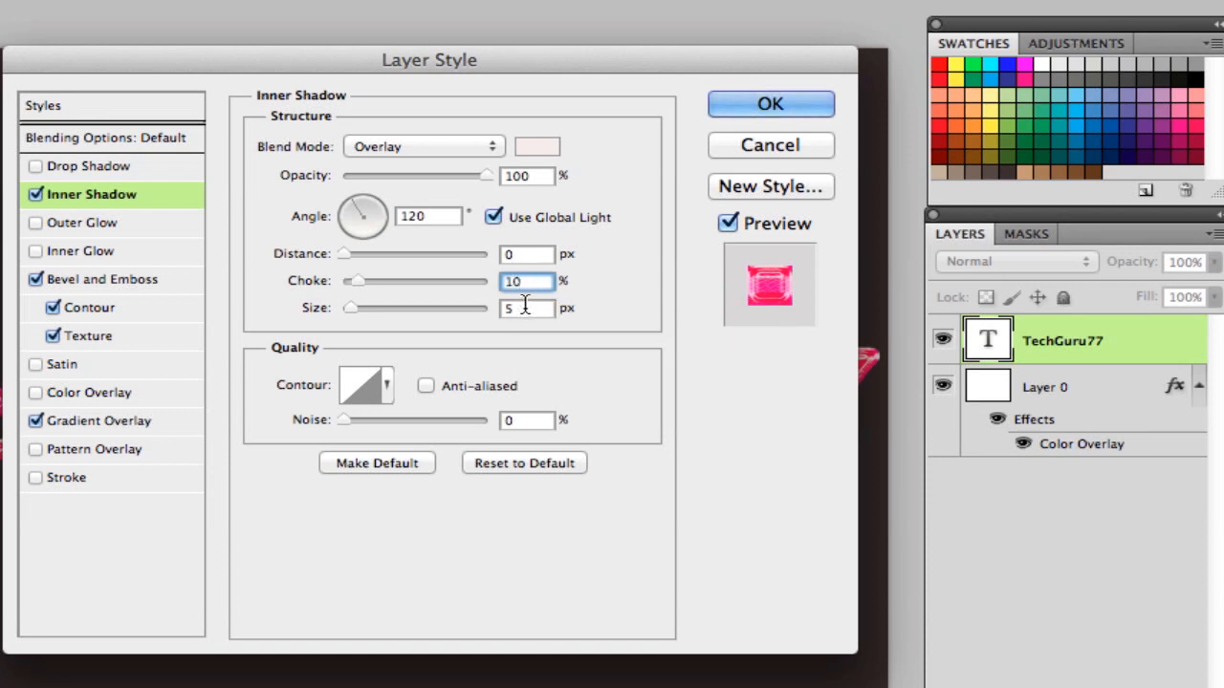
type("20")
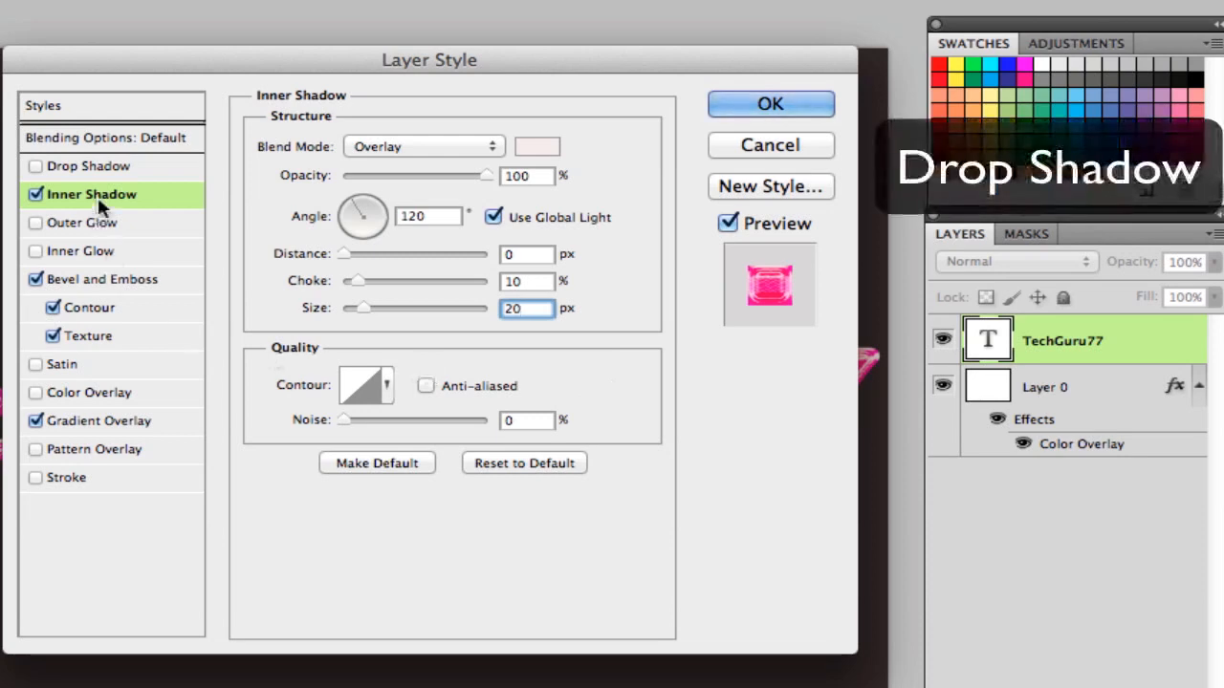
Add a Drop Shadow to the text with 50% opacity, Global Light off and an angle of 90°.
left_click(88, 165)
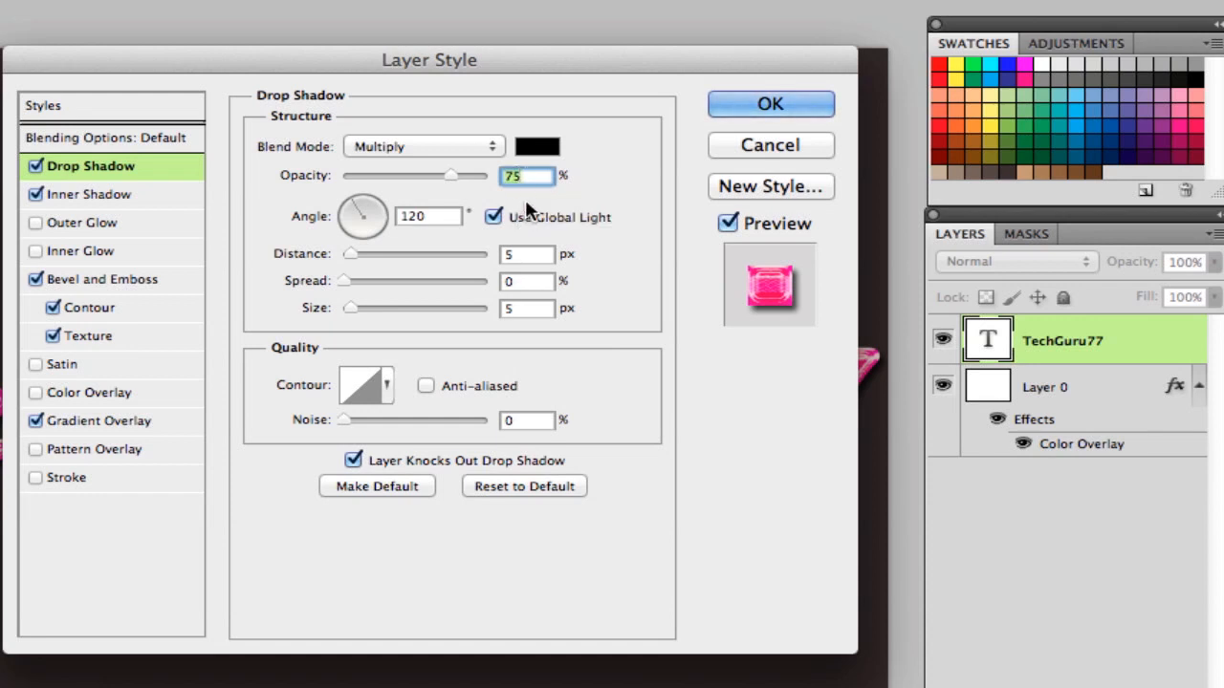
type("50")
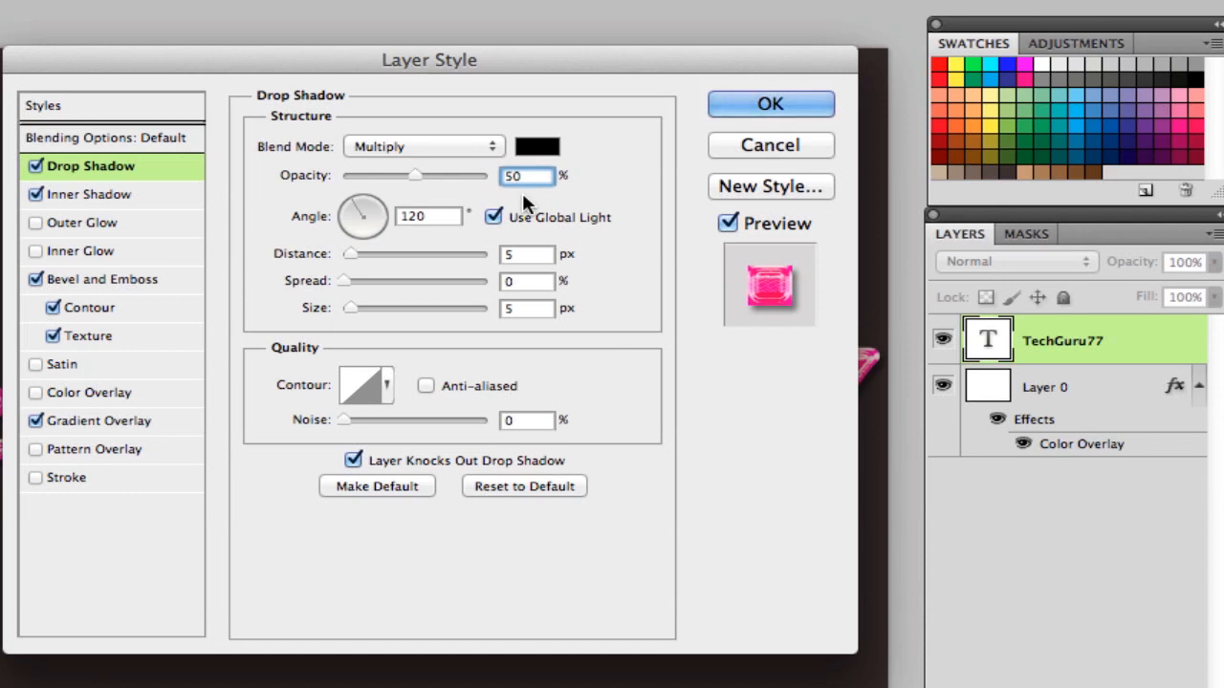
left_click(491, 216)
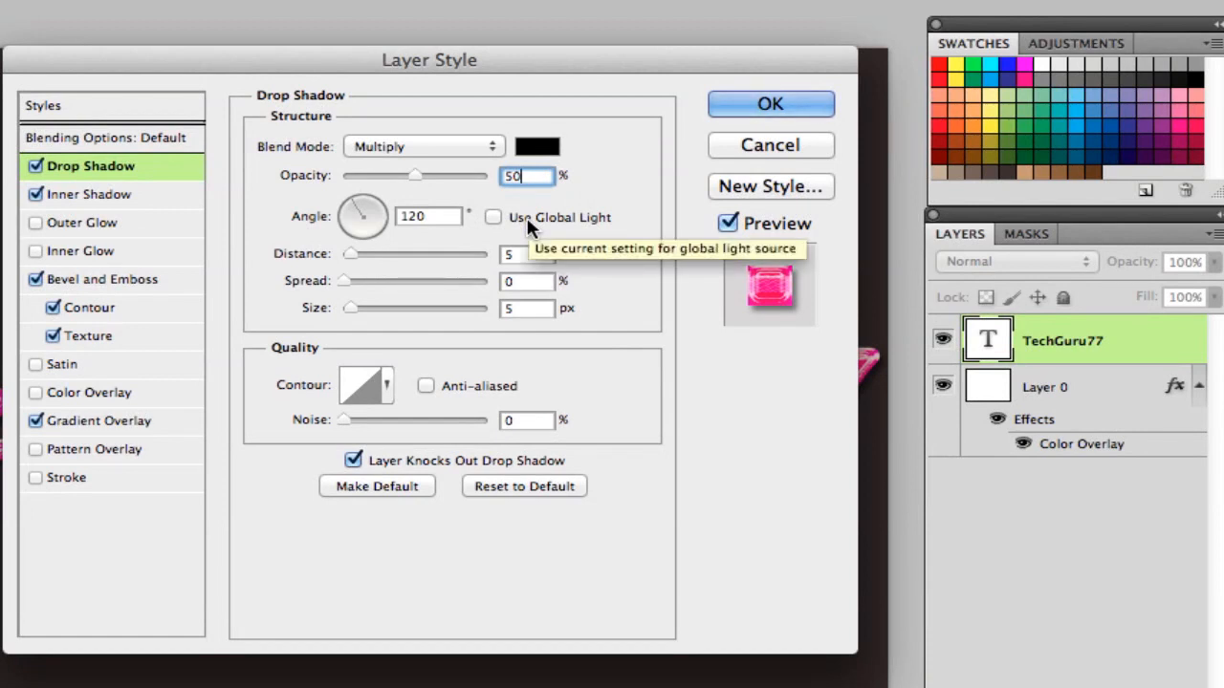
double_click(419, 216)
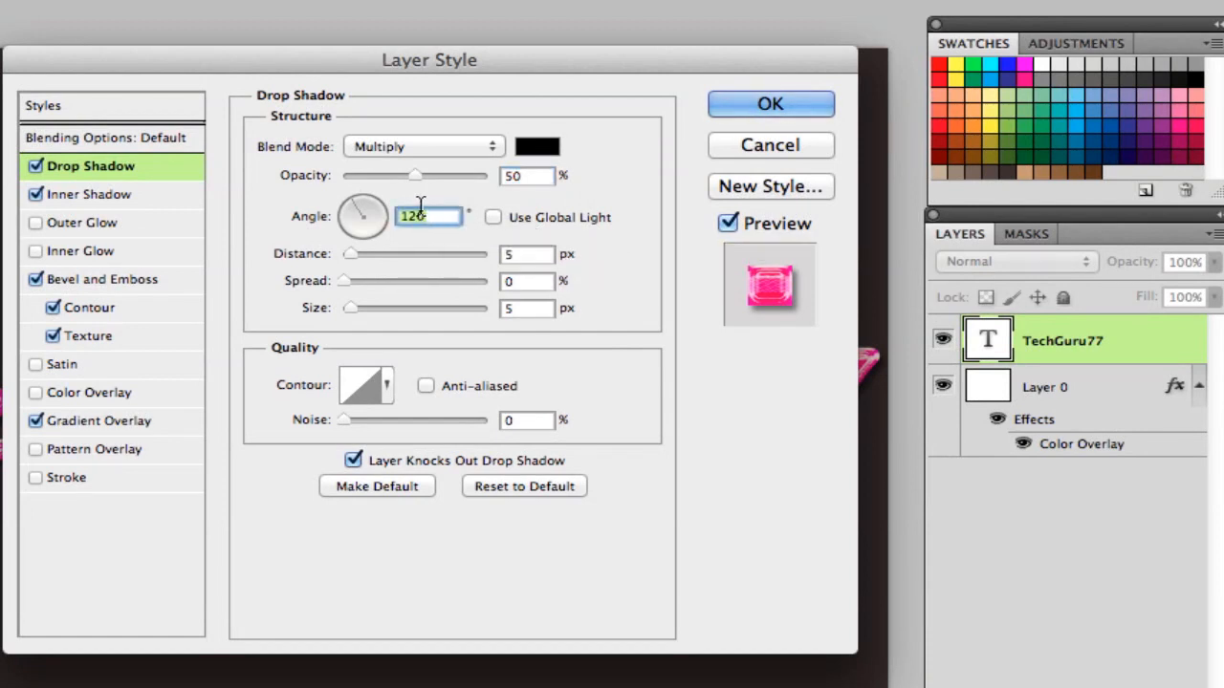
type("90")
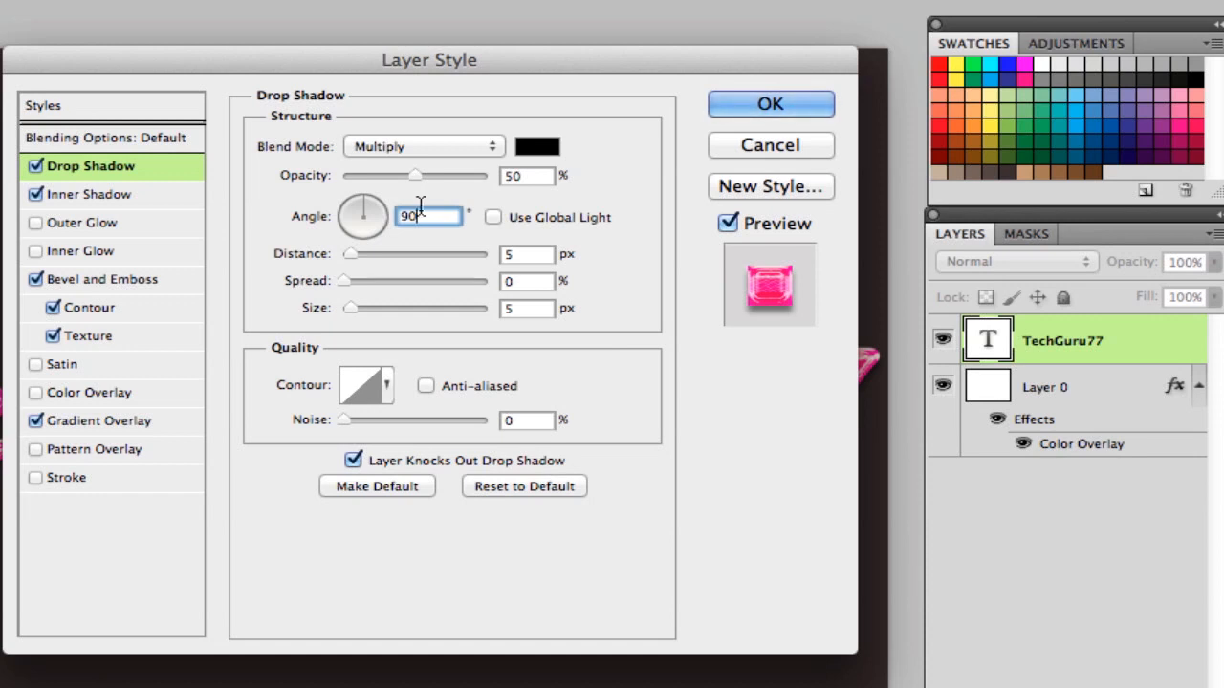
Set the drop shadow's distance to 6 px and its size to 4 px.
left_click(517, 253)
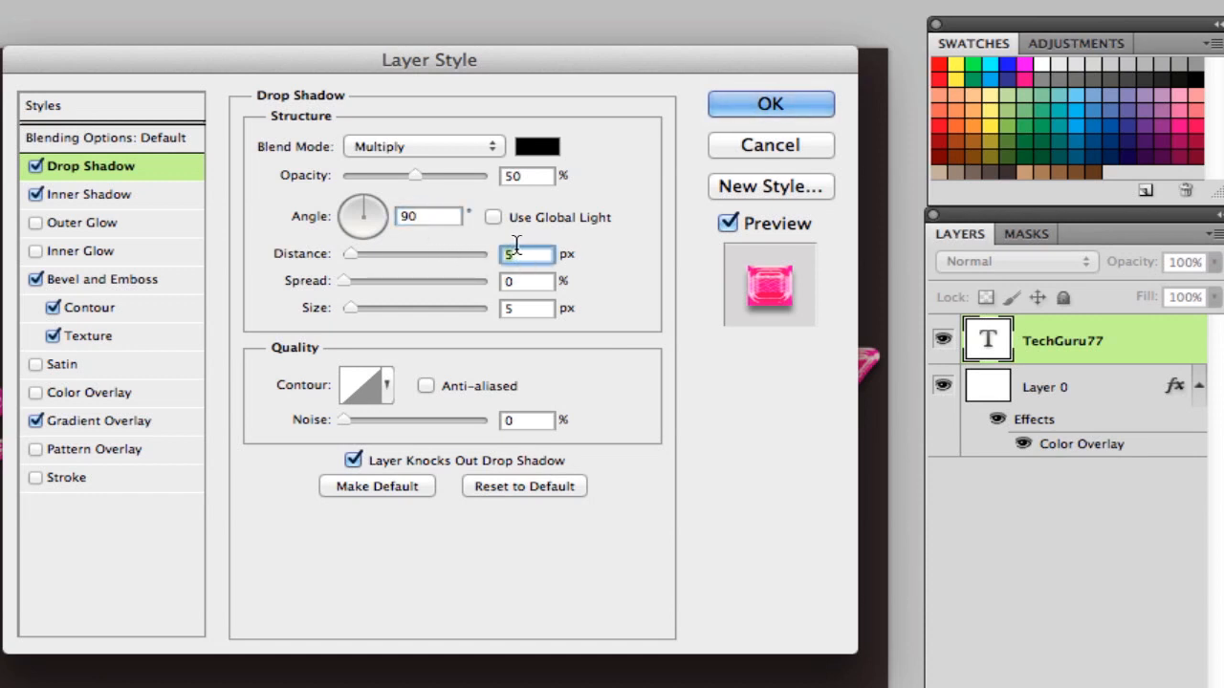
type("6")
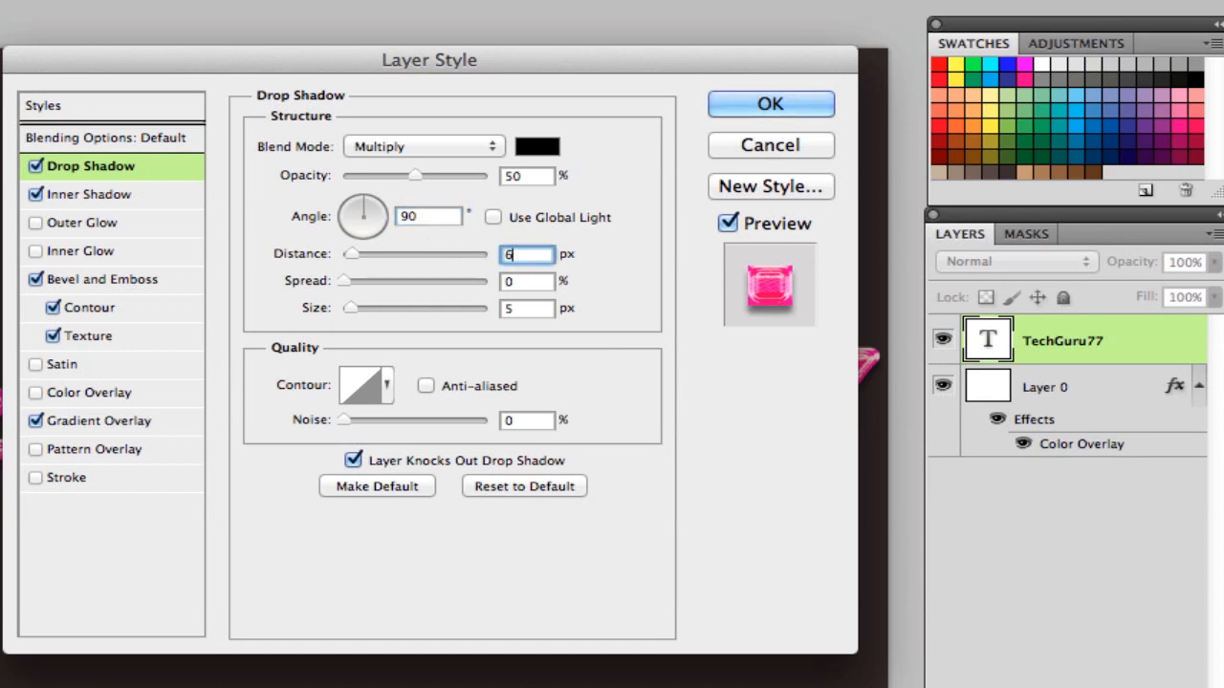
left_click(520, 306)
type("4")
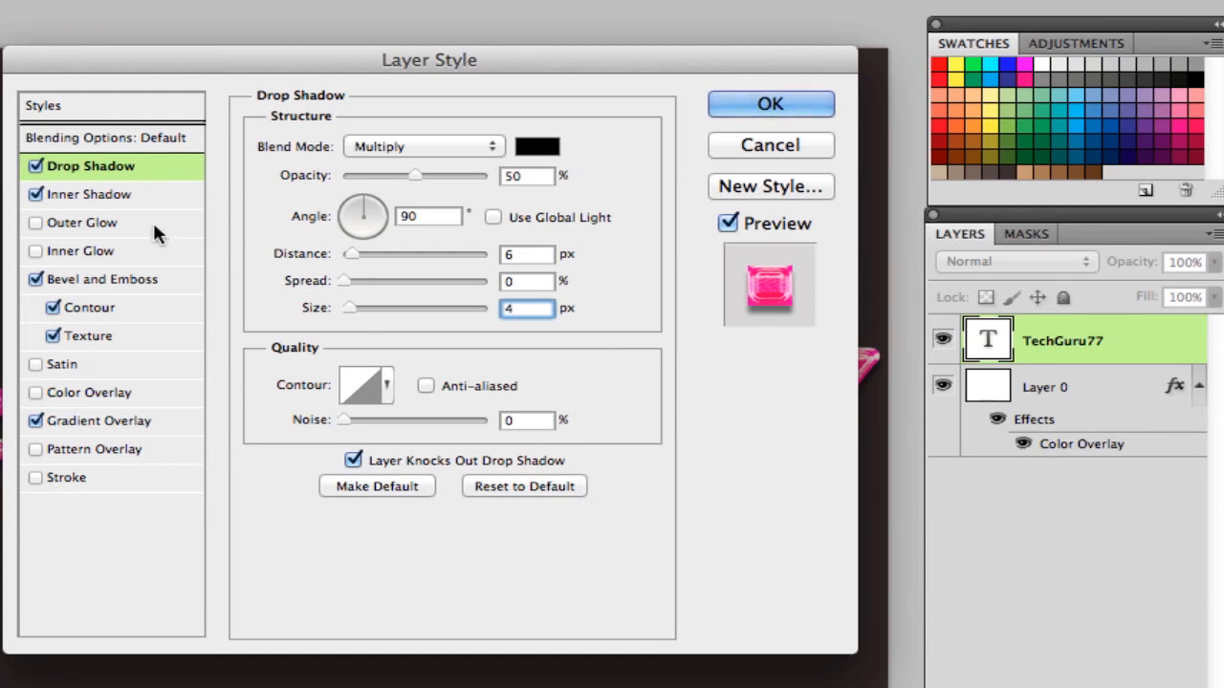
Add an Outer Glow to the text with the Linear Dodge (Add) blend mode.
left_click(117, 222)
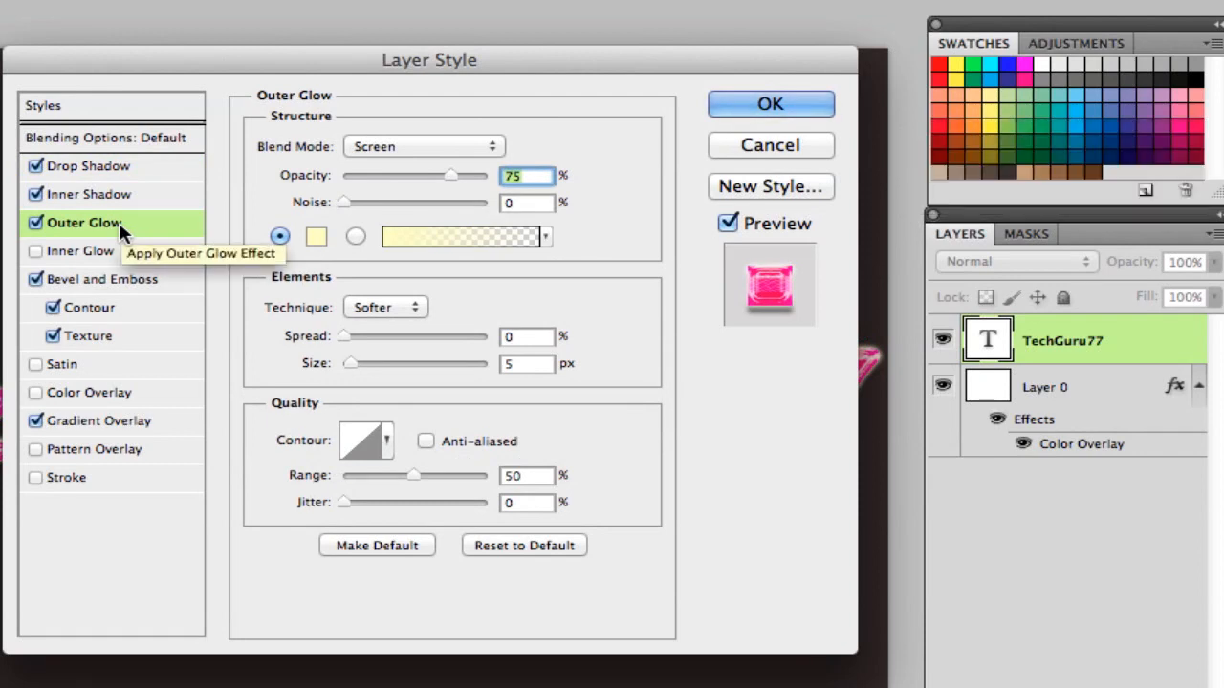
left_click(372, 145)
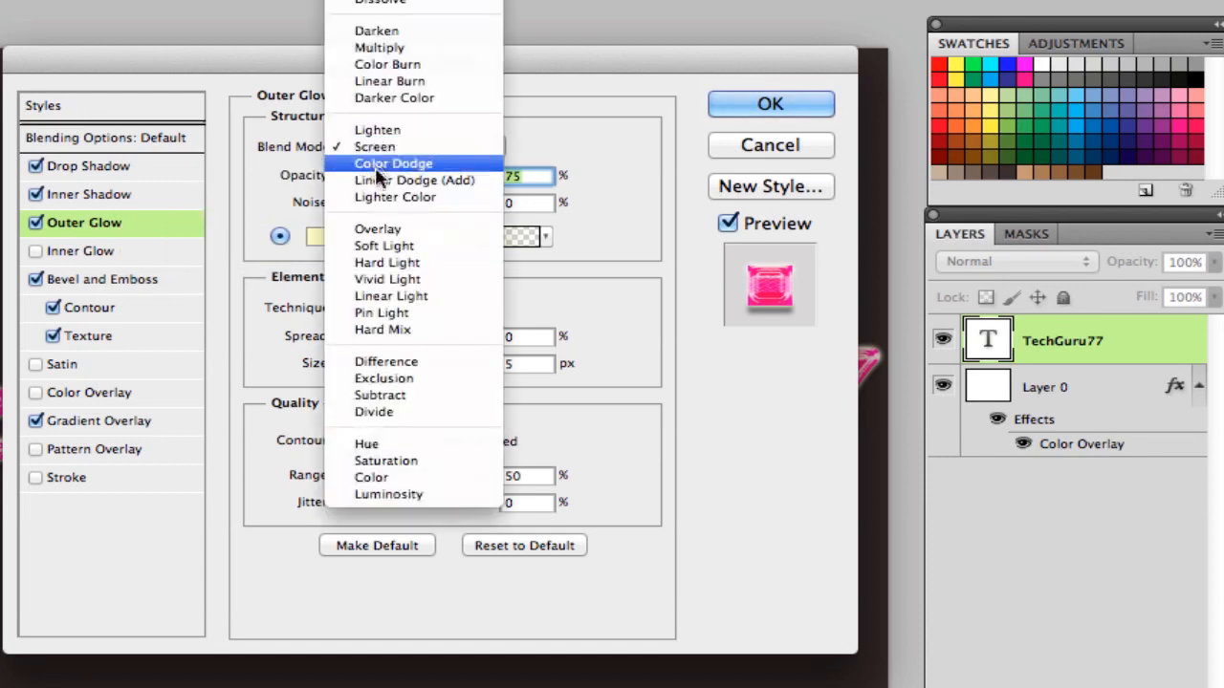
left_click(359, 181)
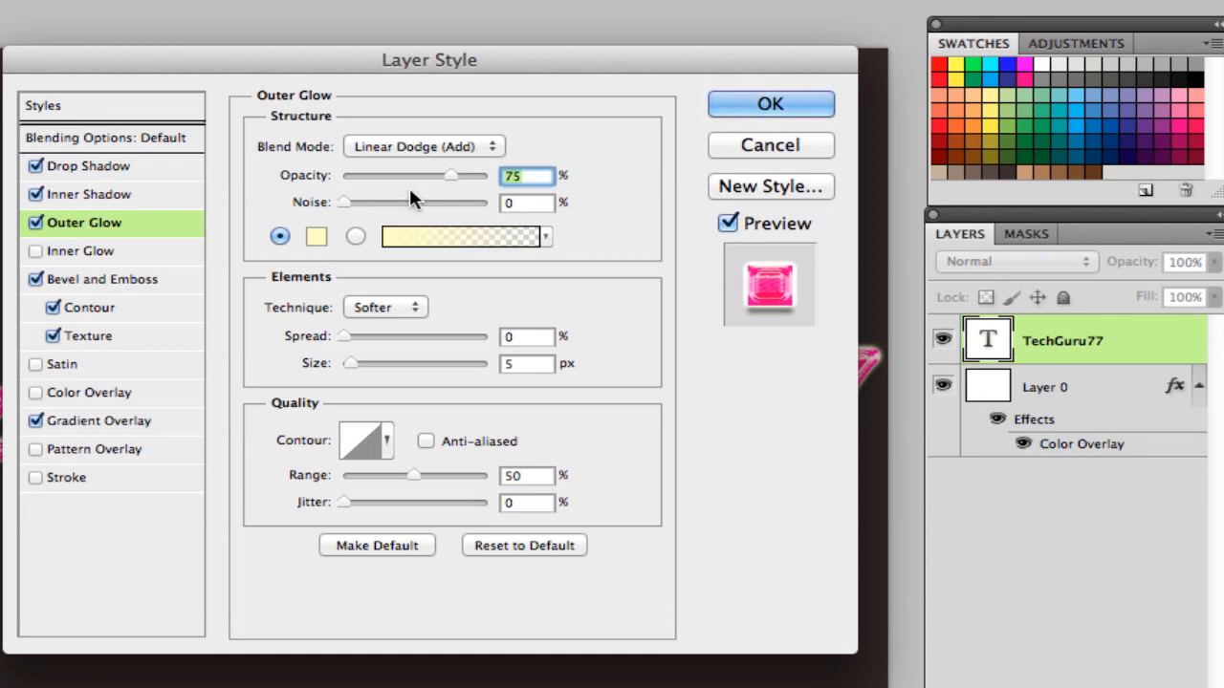
Switch the outer glow to a fade-to-transparent gradient with a light pink start color and a slightly deeper pink end color.
left_click(414, 235)
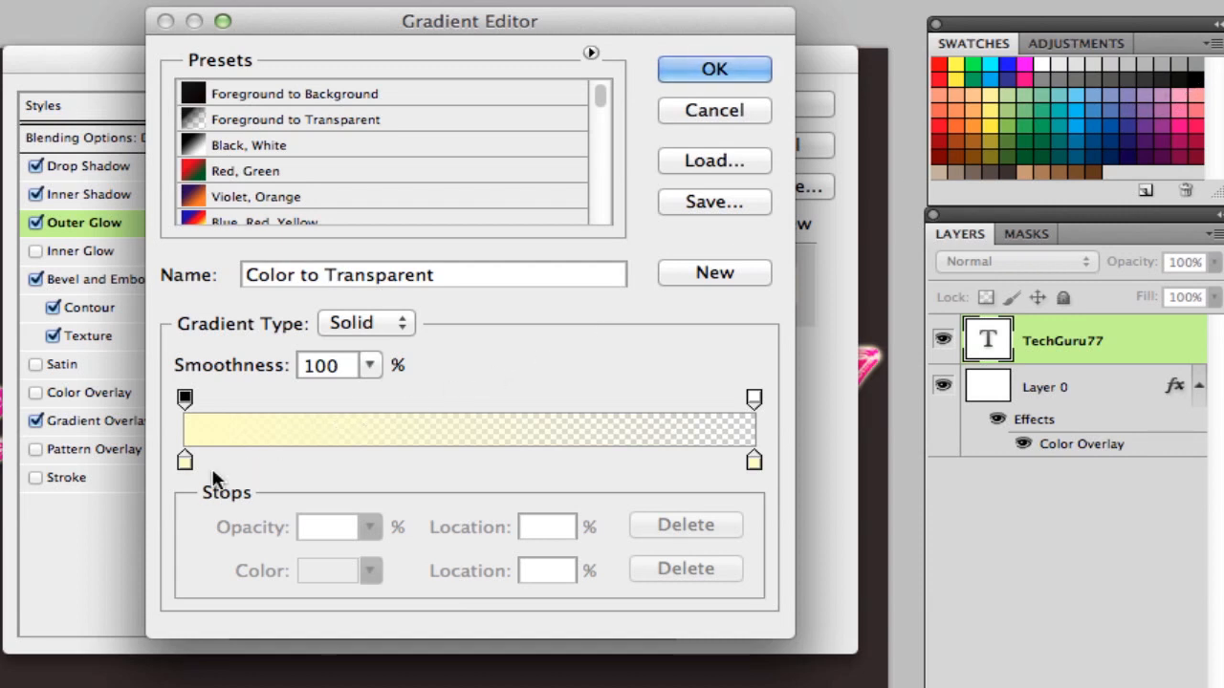
left_click(185, 461)
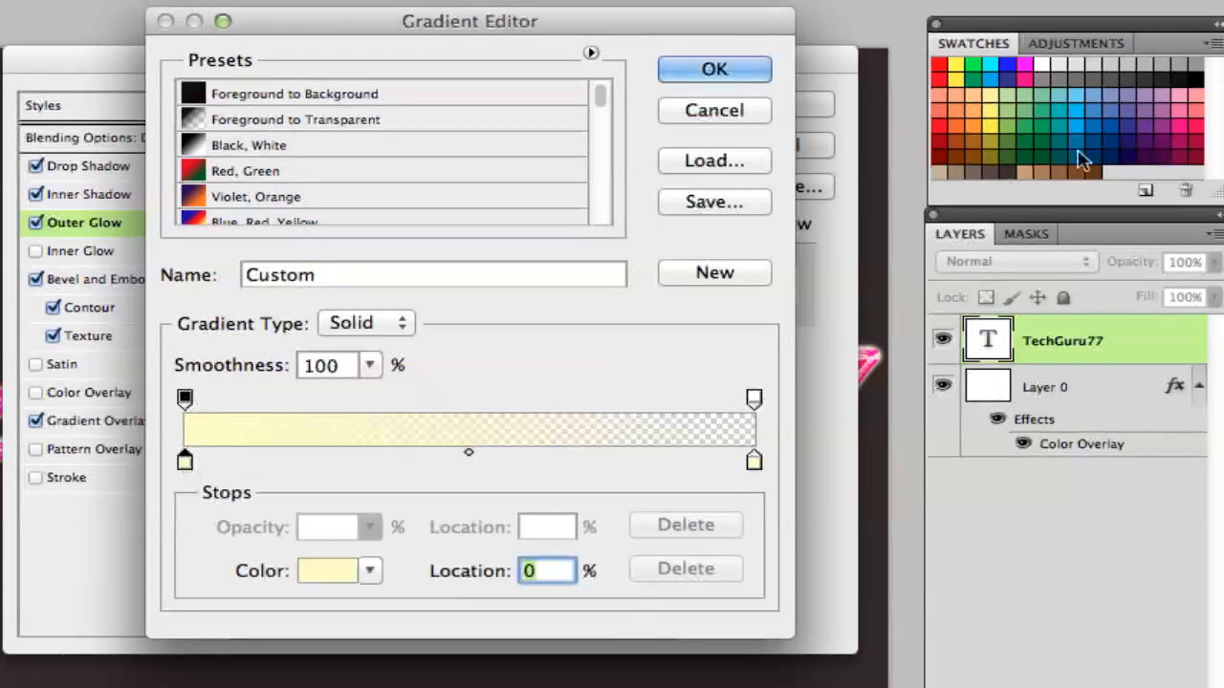
left_click(1188, 90)
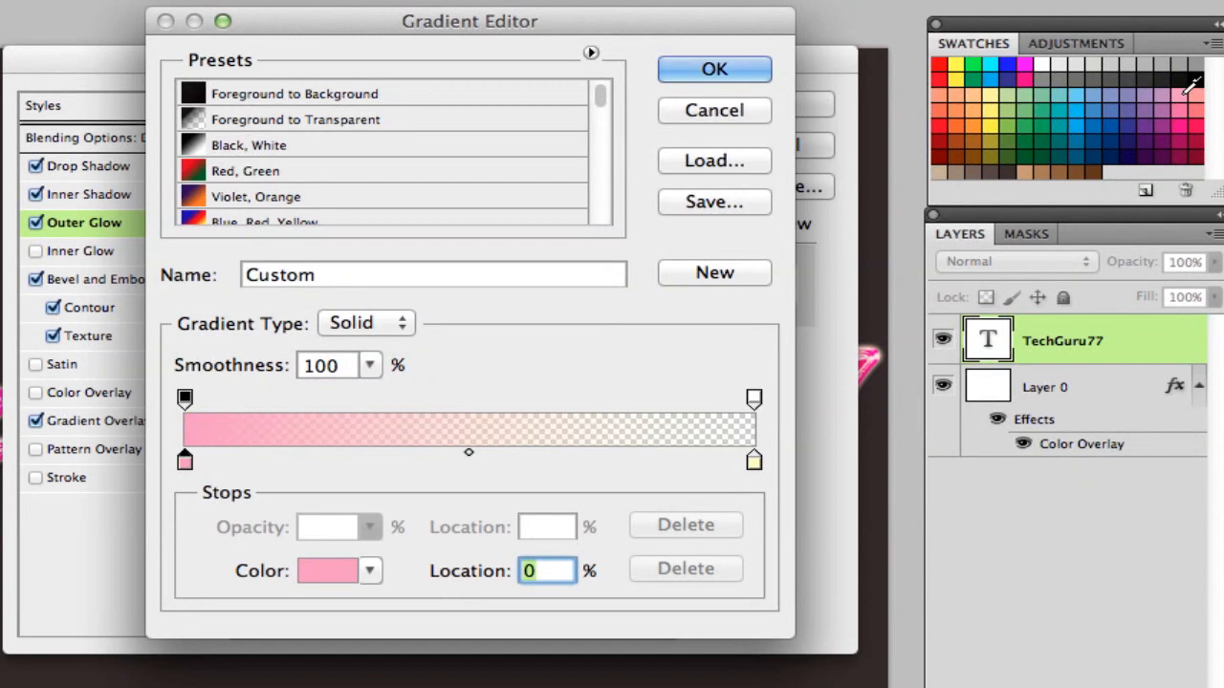
left_click(754, 461)
left_click(1188, 92)
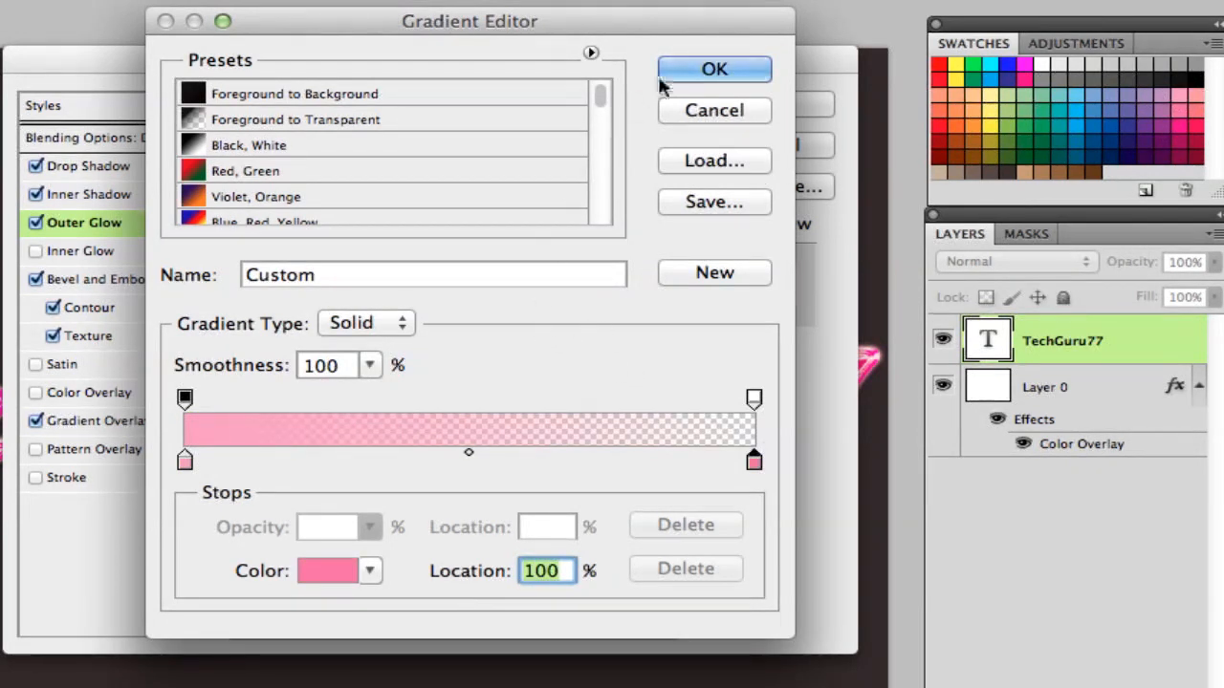
left_click(704, 72)
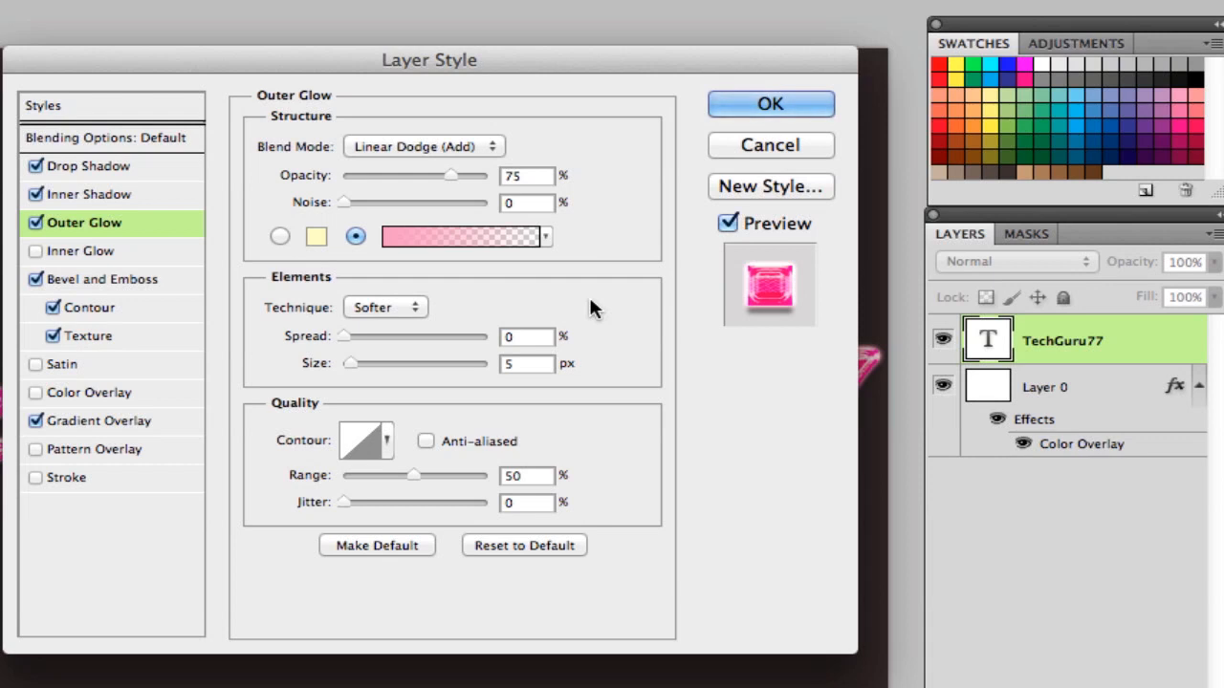
Change the outer glow's quality contour to the smooth S-shaped curve preset.
left_click(387, 440)
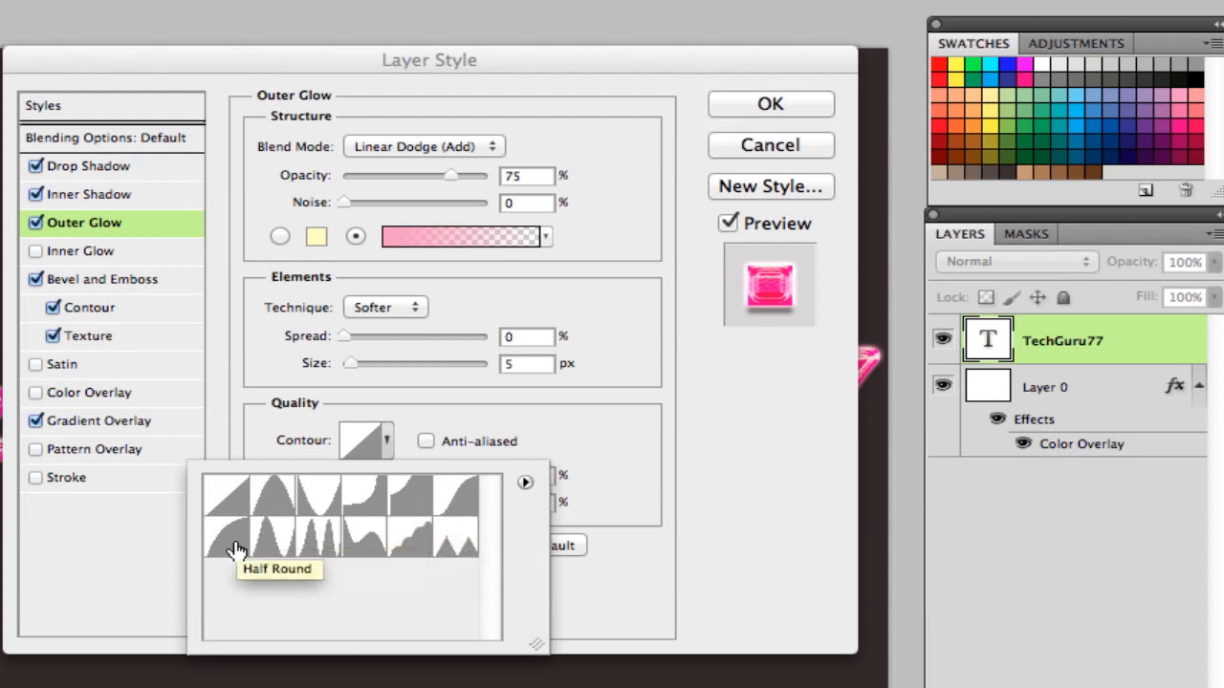
left_click(466, 506)
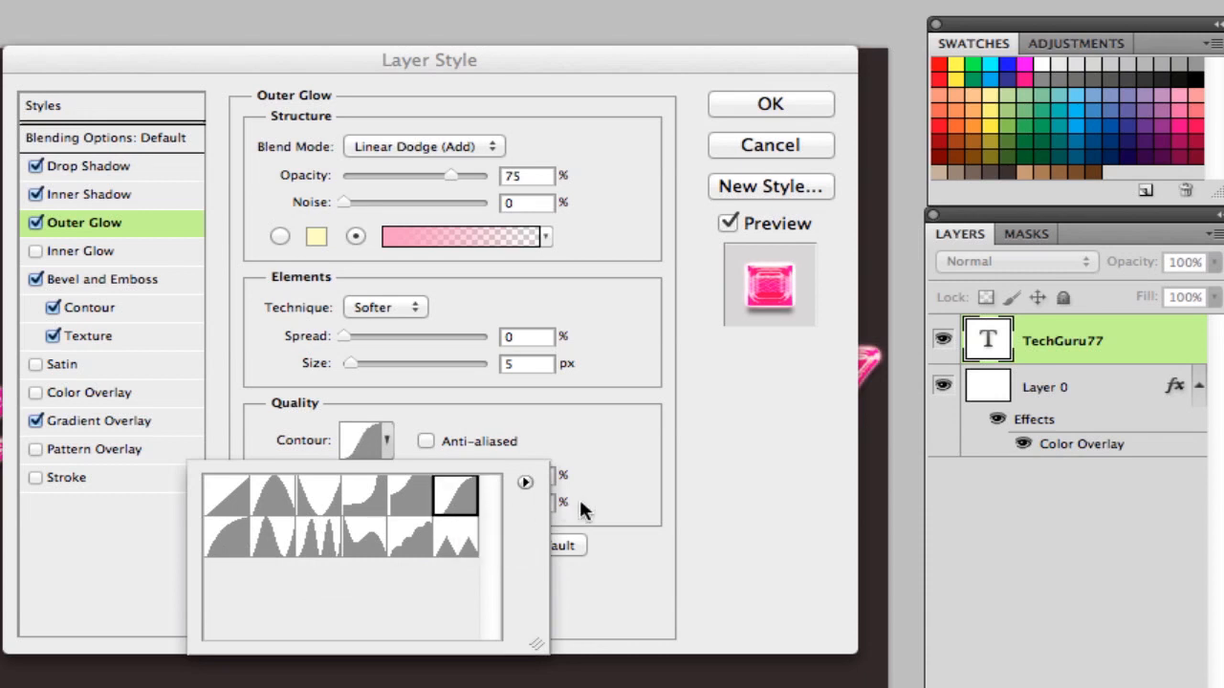
left_click(628, 451)
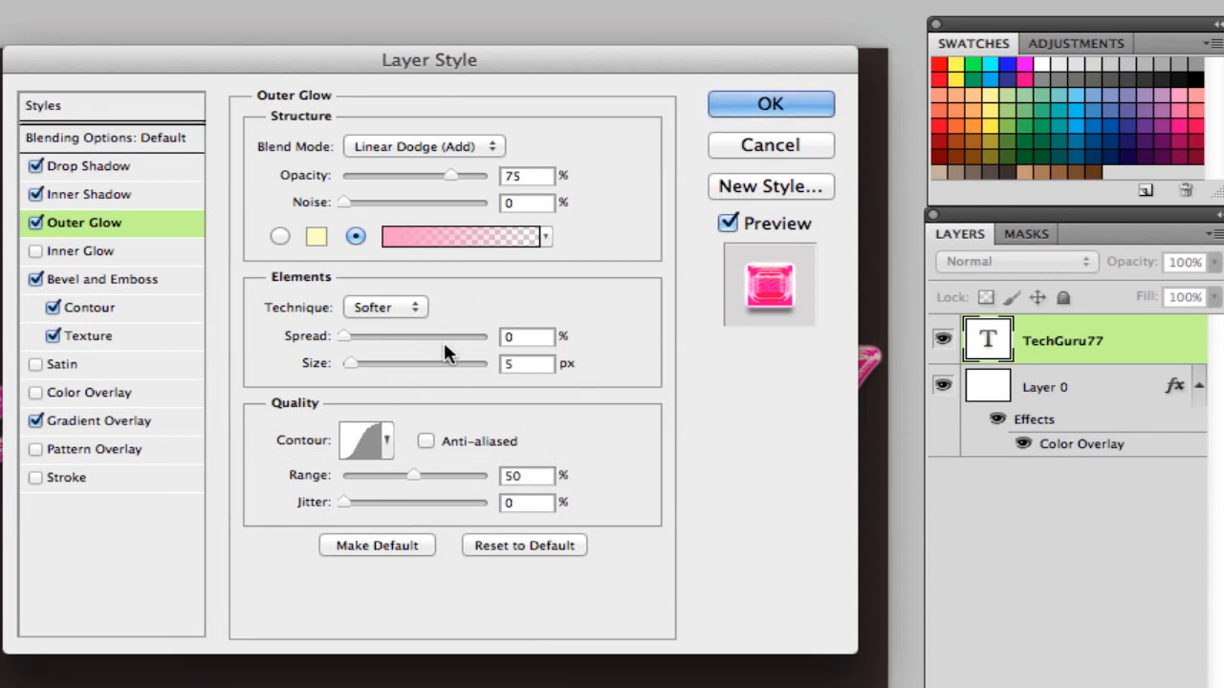
Set the outer glow's size to 170 px, apply the layer style and nudge the text slightly down and to the right.
double_click(517, 364)
type("170")
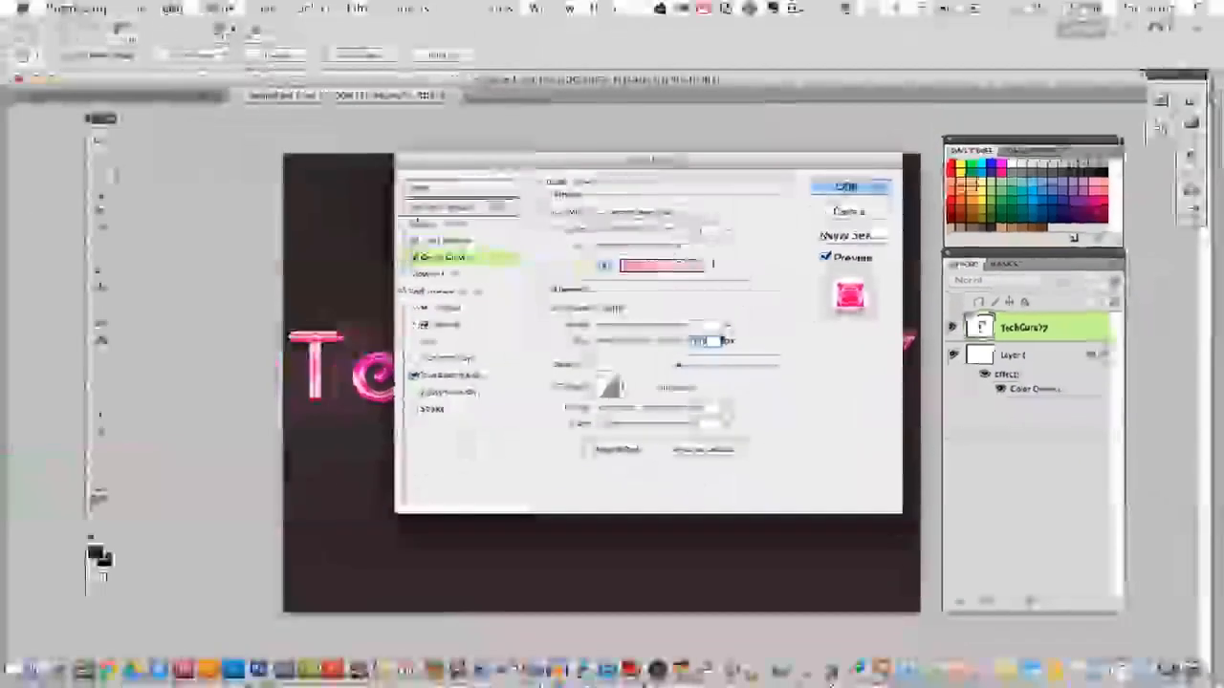
left_click(847, 188)
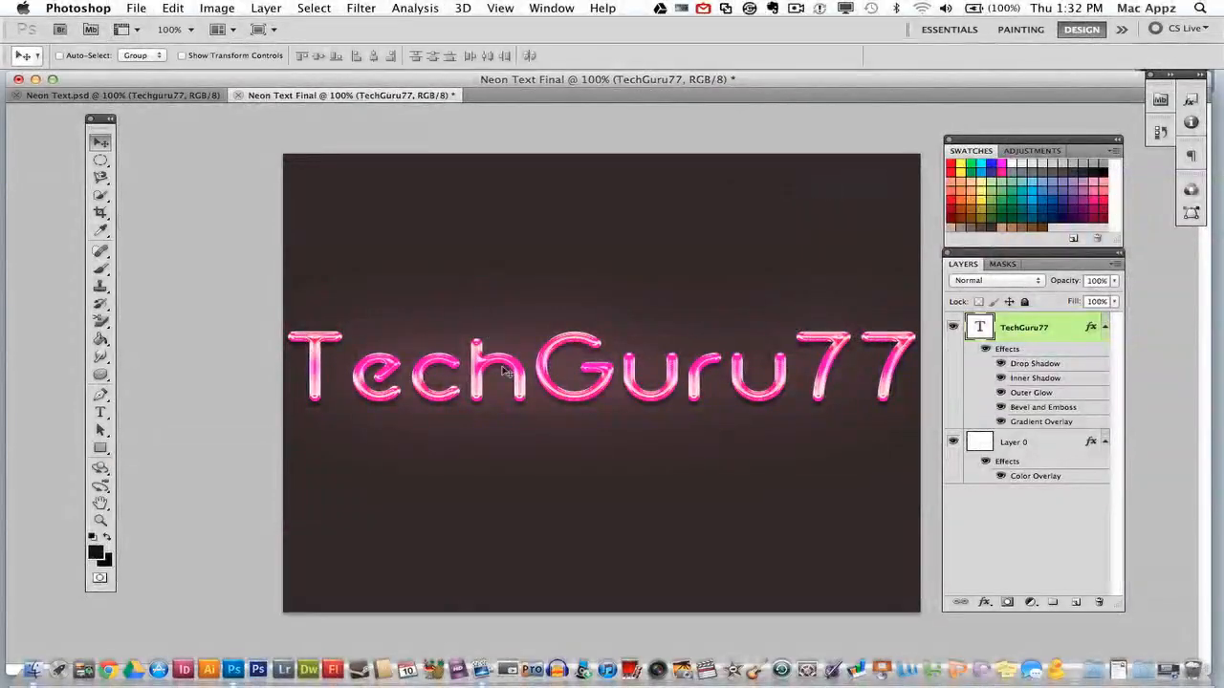
left_click_drag(511, 373, 514, 378)
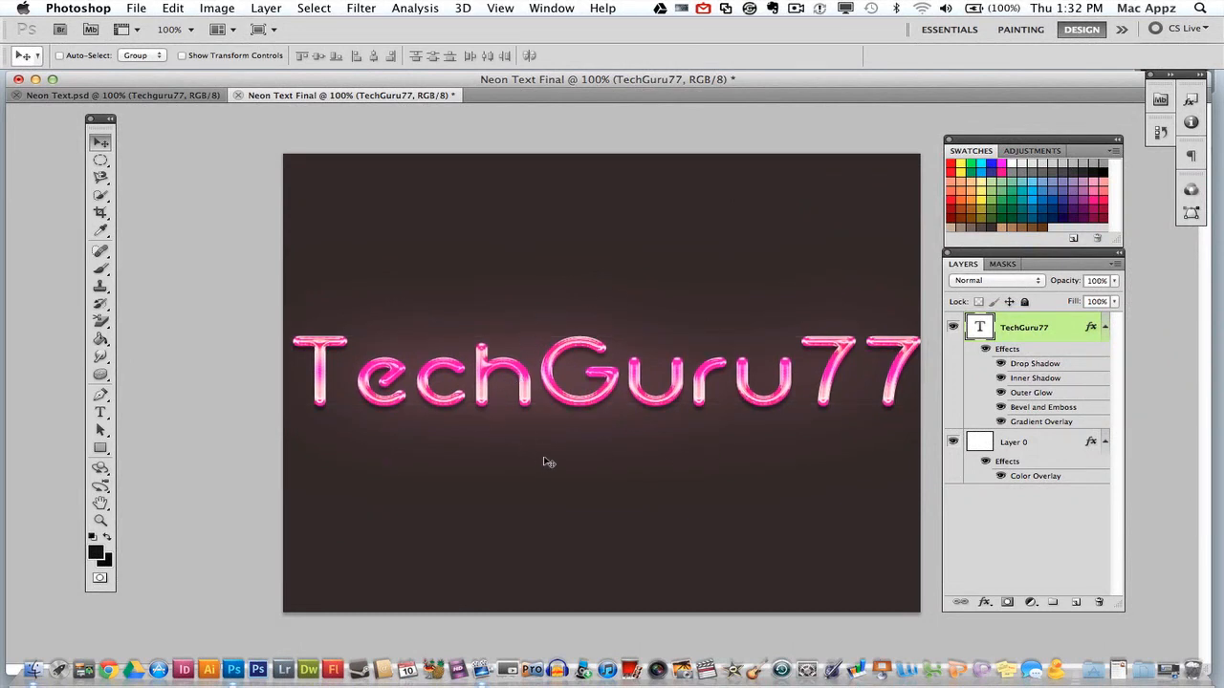